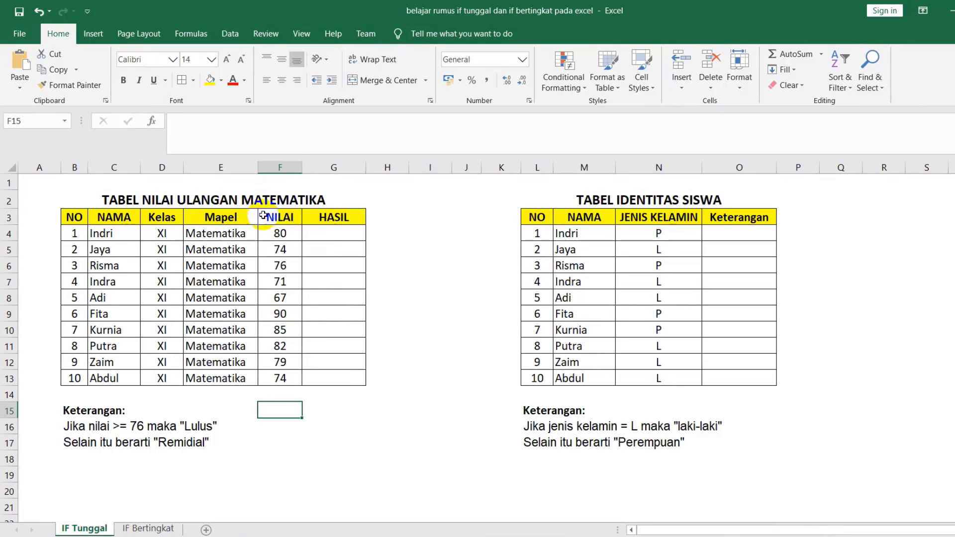
Enter the formula =IF(F4>=76;"Lulus";"Remidial") in cell G4 of the HASIL column
{"action": "left_click", "coordinate": [329, 217]}
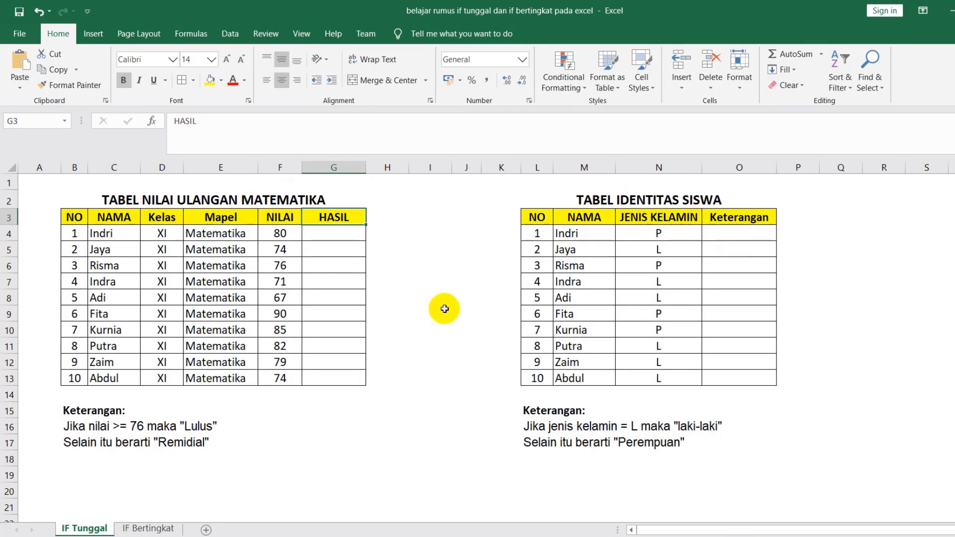
{"action": "left_click", "coordinate": [347, 235]}
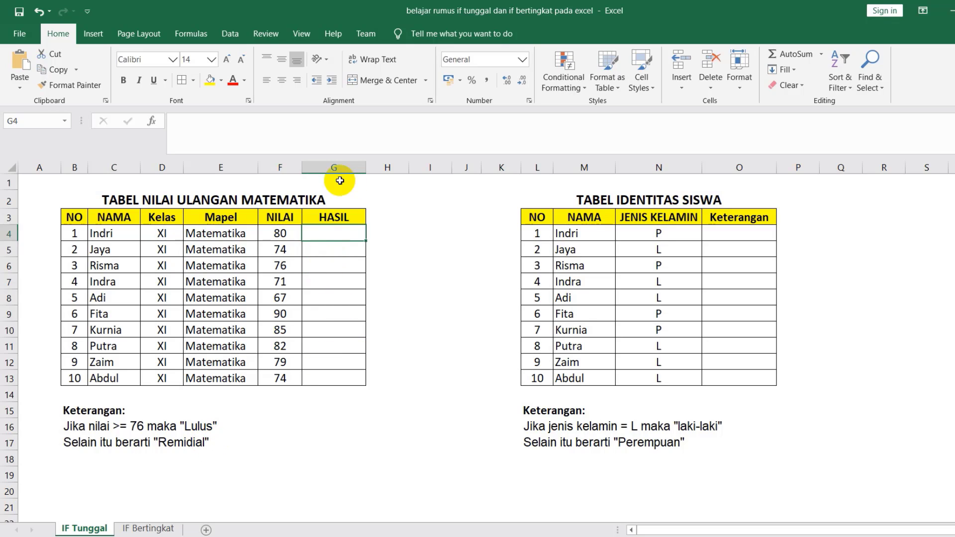
{"action": "double_click", "coordinate": [325, 234]}
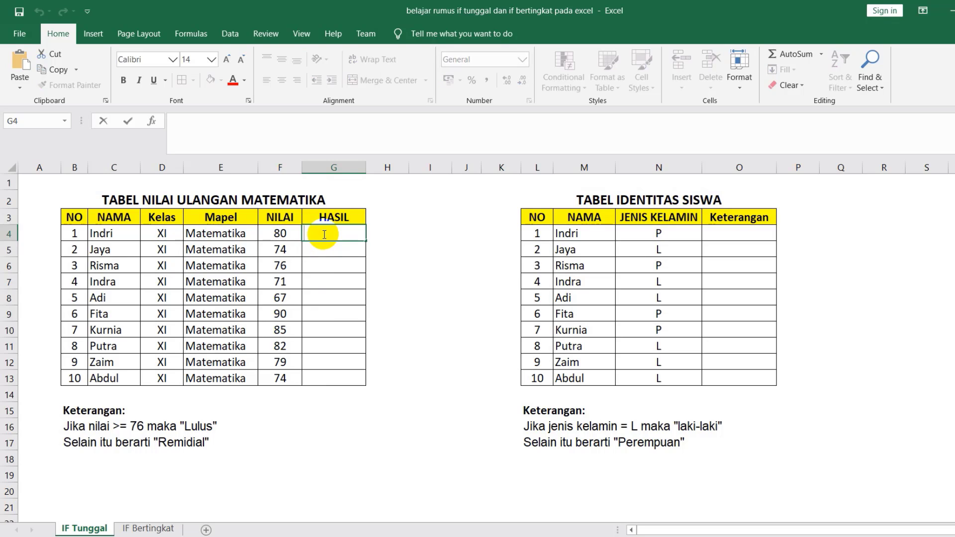
{"action": "type", "text": "=IF("}
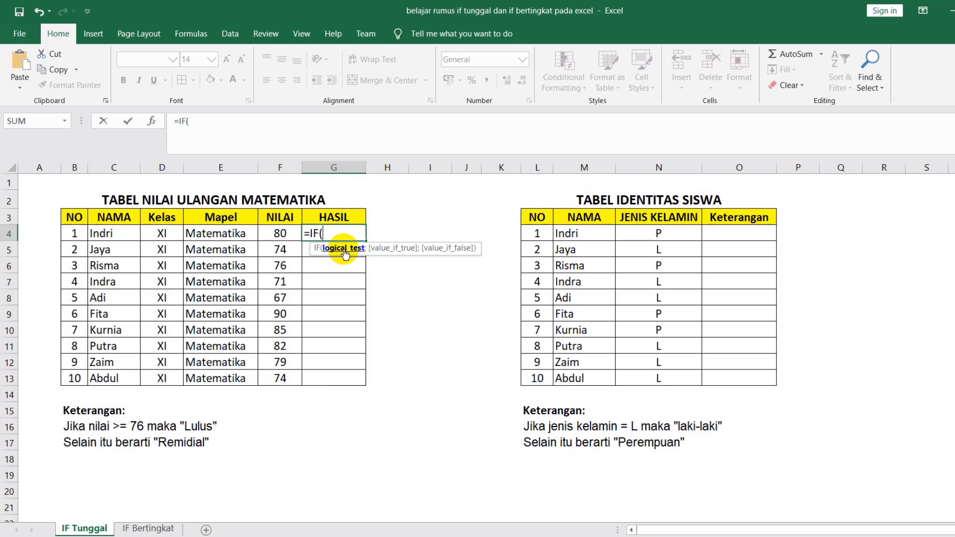
{"action": "left_click", "coordinate": [280, 233]}
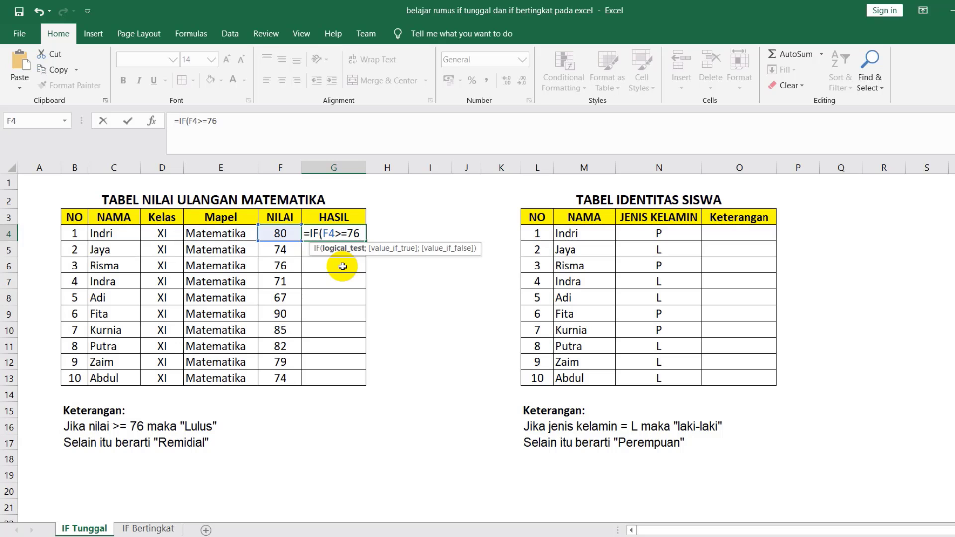
{"action": "type", "text": ";\"Lulus"}
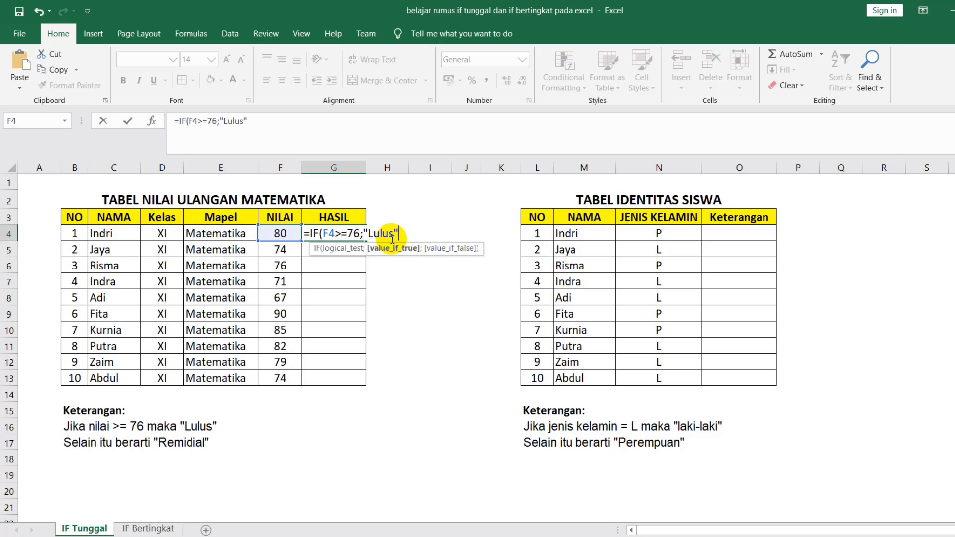
{"action": "type", "text": ";\"Remidial"}
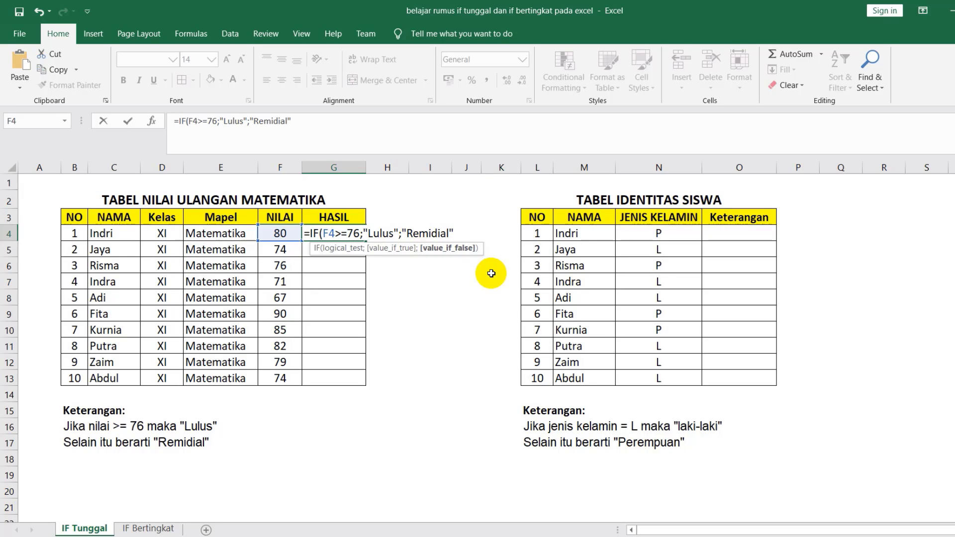
{"action": "type", "text": ")"}
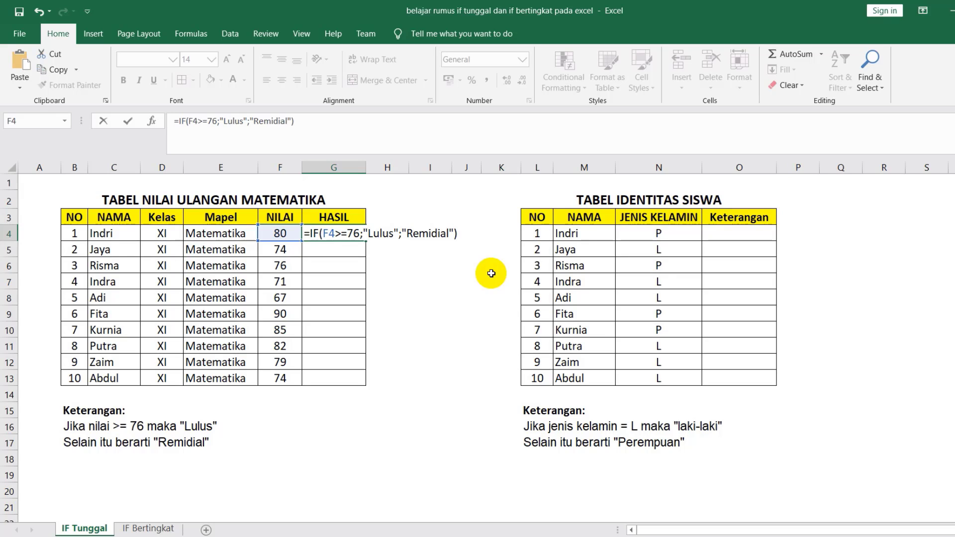
{"action": "key", "text": "Return"}
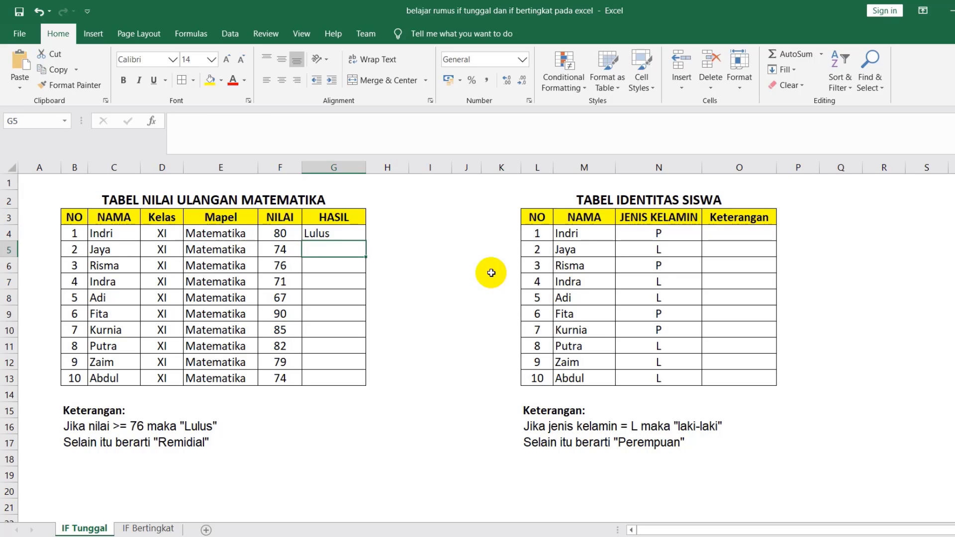
Fill the G4 formula down to G13, and clear the copied formulas from G5:G13
{"action": "left_click", "coordinate": [361, 236]}
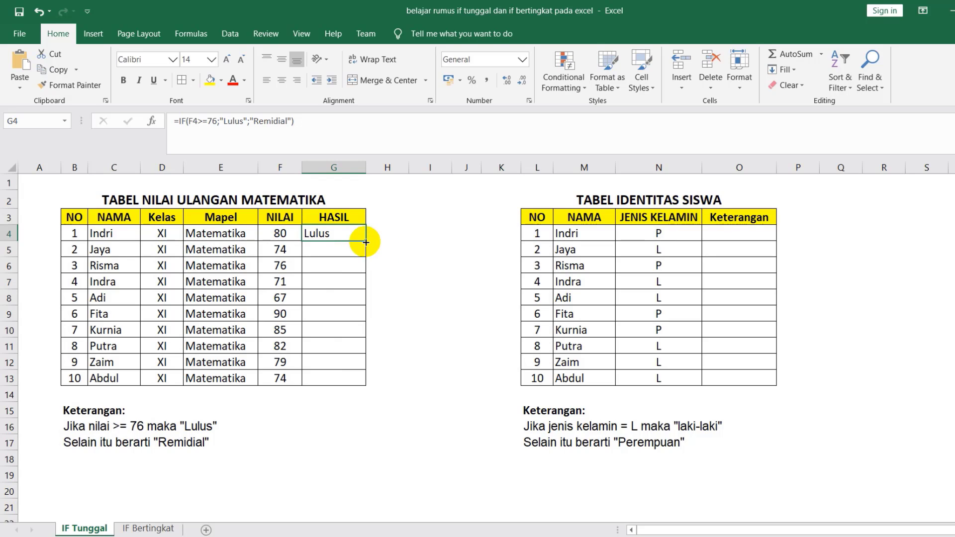
{"action": "left_click_drag", "start_coordinate": [367, 242], "coordinate": [373, 388]}
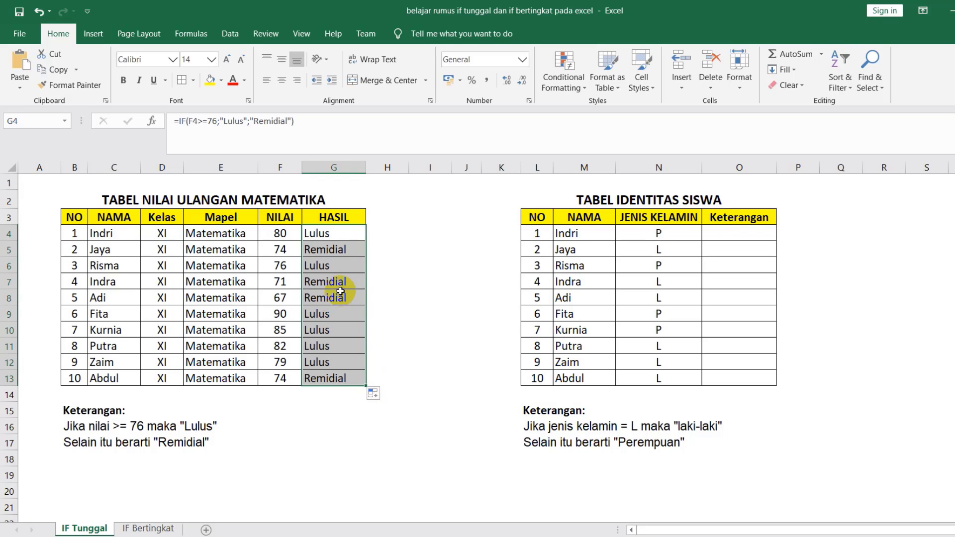
{"action": "left_click", "coordinate": [341, 250]}
{"action": "left_click_drag", "start_coordinate": [340, 250], "coordinate": [348, 377]}
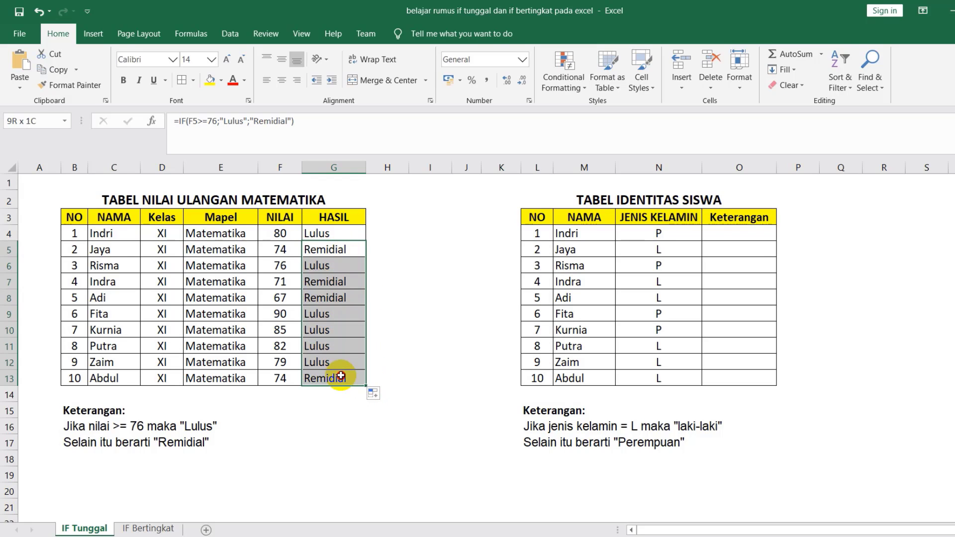
{"action": "key", "text": "Delete"}
Fill the IF formula from G4 down the HASIL column through G13
{"action": "left_click", "coordinate": [358, 235]}
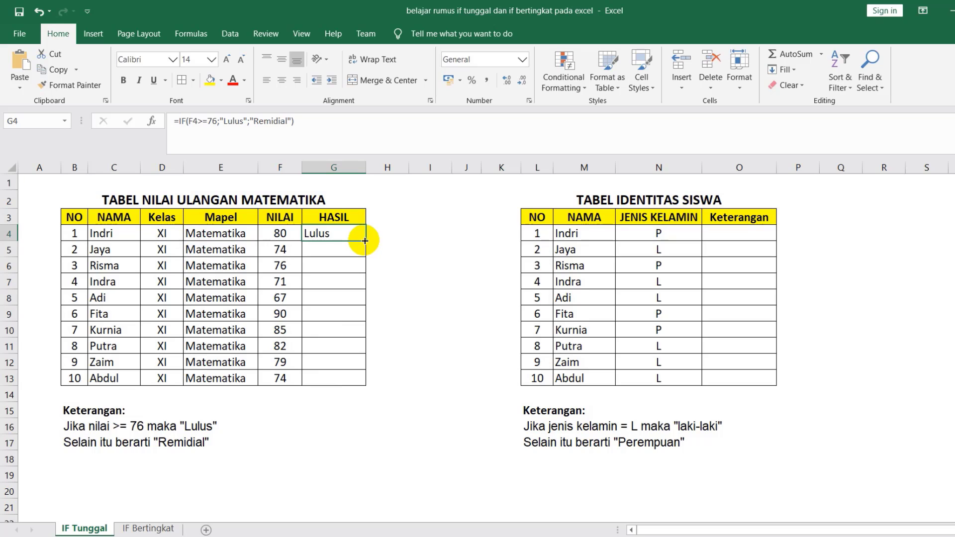
{"action": "double_click", "coordinate": [364, 241]}
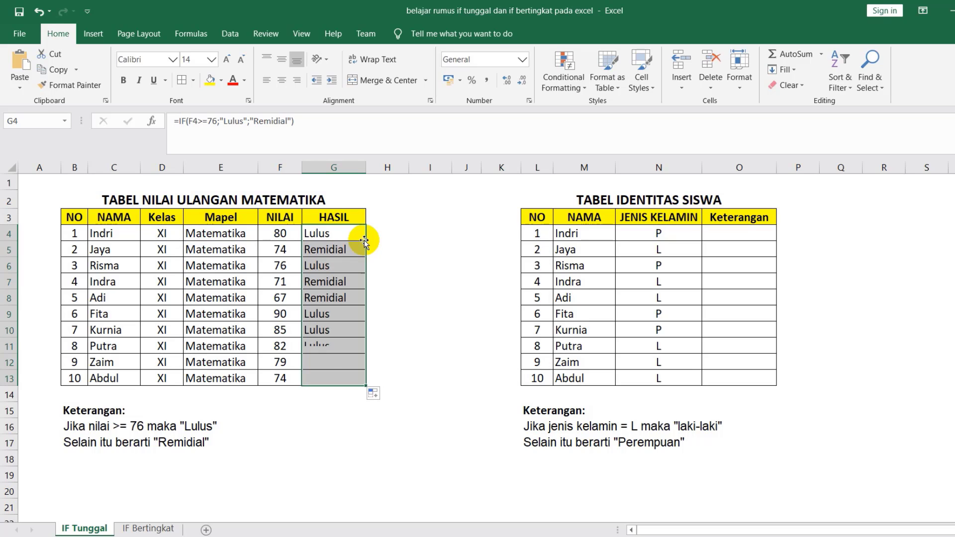
{"action": "left_click", "coordinate": [387, 282]}
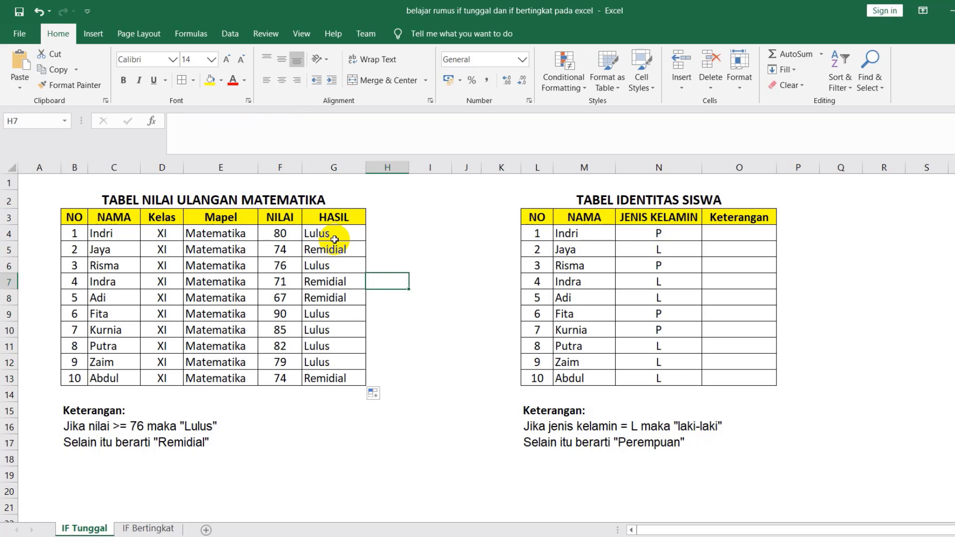
{"action": "left_click", "coordinate": [332, 248]}
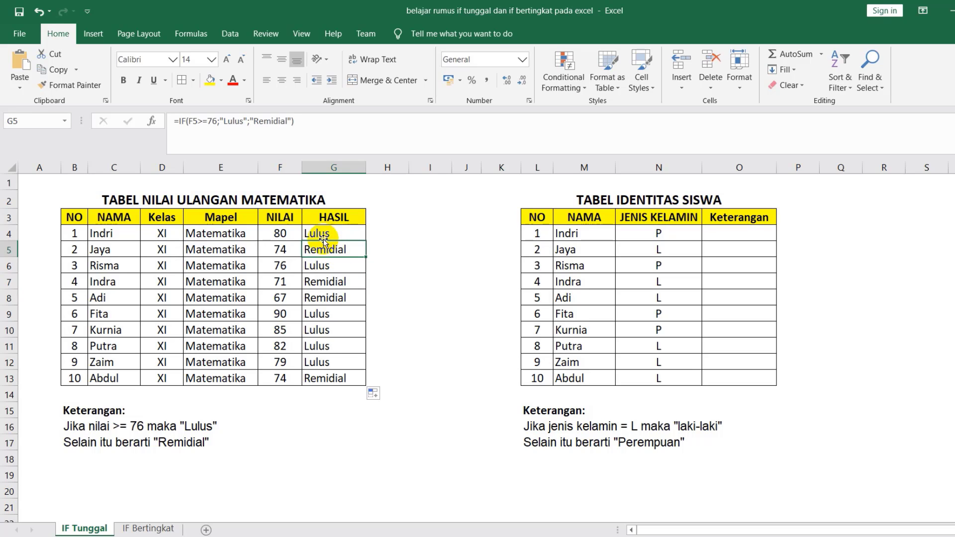
Change the score in cell F5 to 75 to test the HASIL formula
{"action": "left_click", "coordinate": [274, 249]}
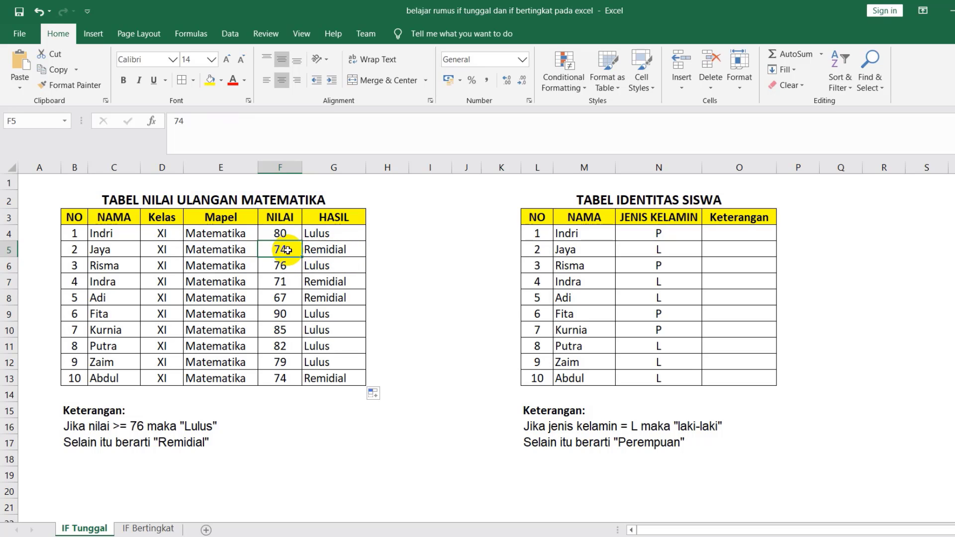
{"action": "type", "text": "75"}
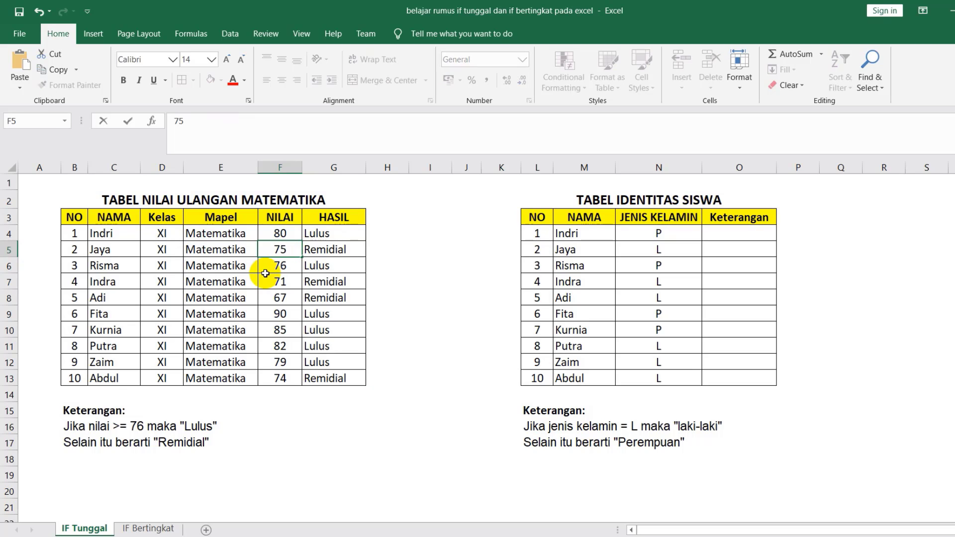
{"action": "left_click", "coordinate": [423, 265]}
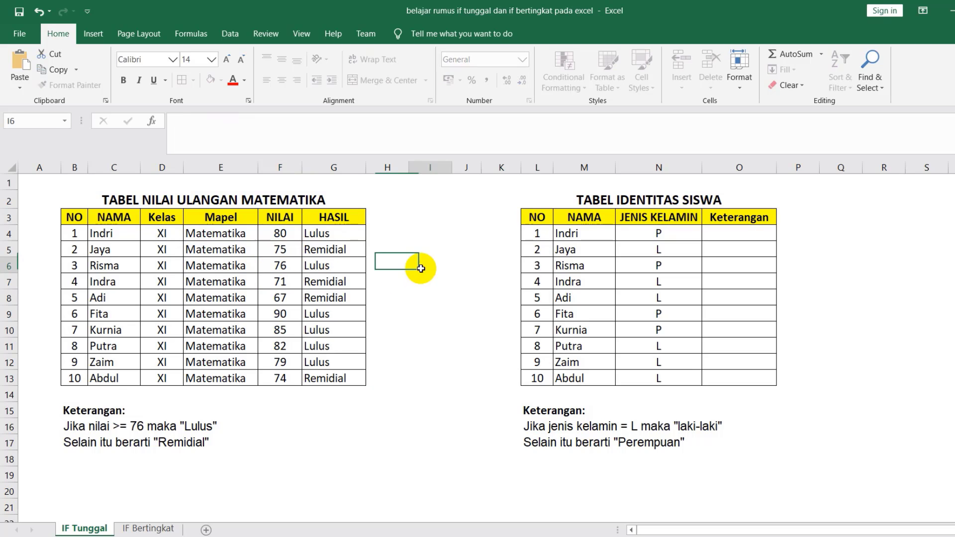
Set the score in cell F5 to 76 and check the result in G5
{"action": "left_click", "coordinate": [281, 250]}
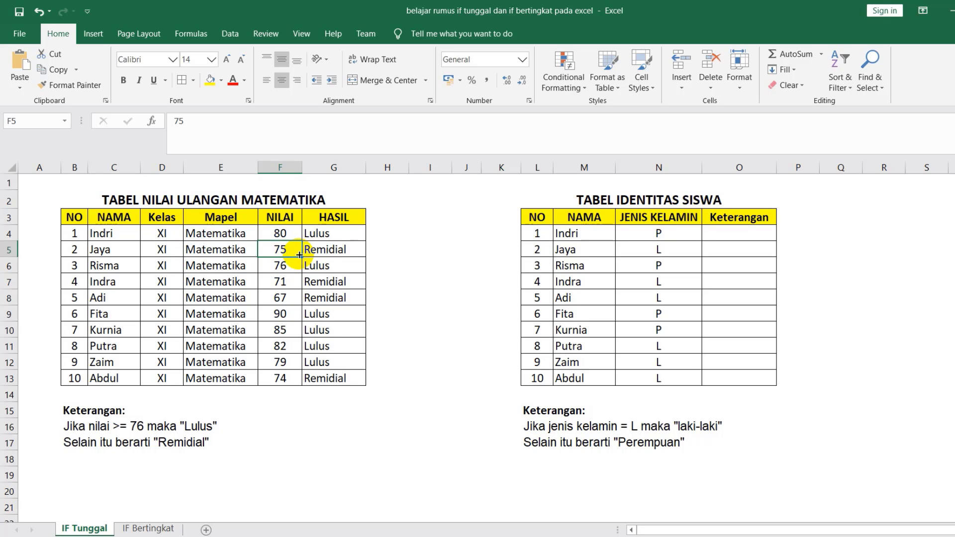
{"action": "type", "text": "76"}
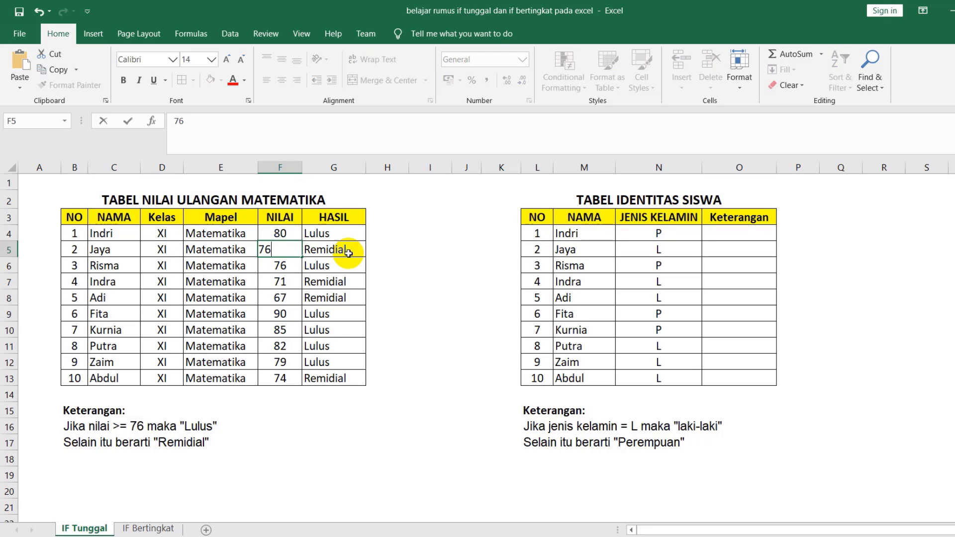
{"action": "key", "text": "Return"}
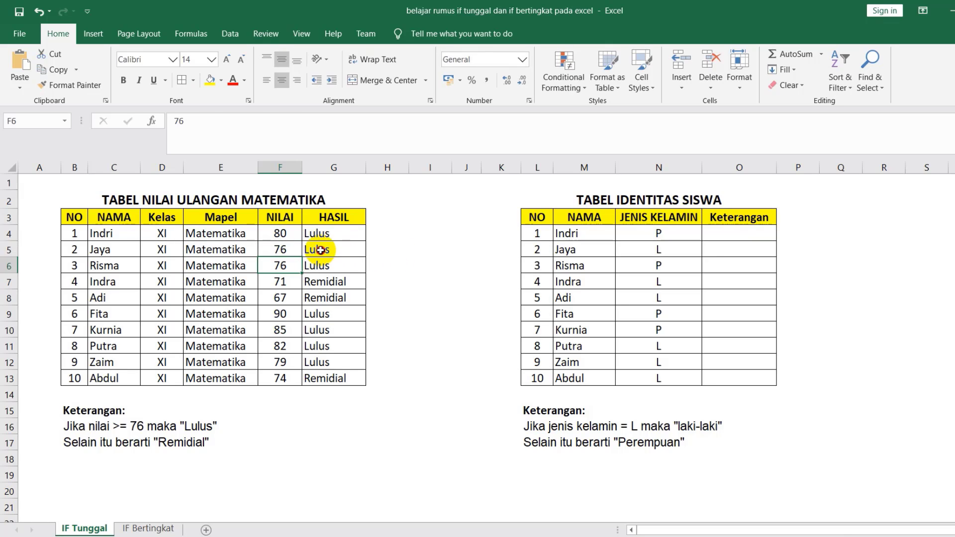
{"action": "left_click", "coordinate": [320, 250]}
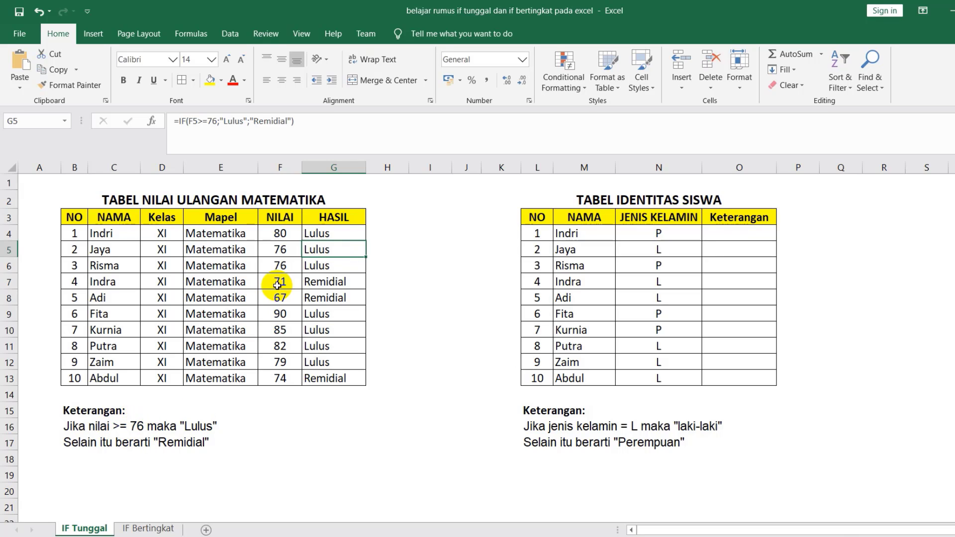
Enter the formula =IF(N4="L";"Laki-Laki";"Perempuan") in cell O4 of the Keterangan column
{"action": "left_click", "coordinate": [660, 245]}
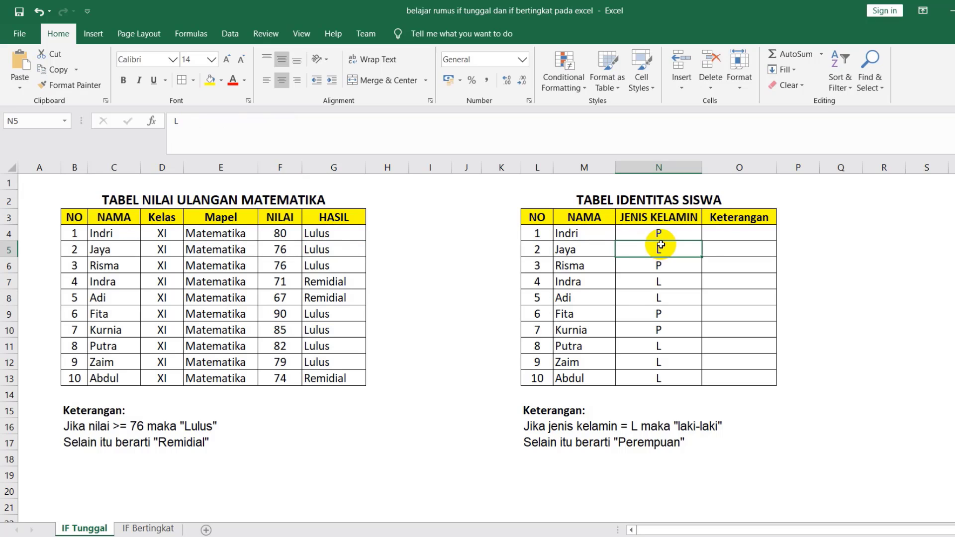
{"action": "left_click", "coordinate": [733, 229]}
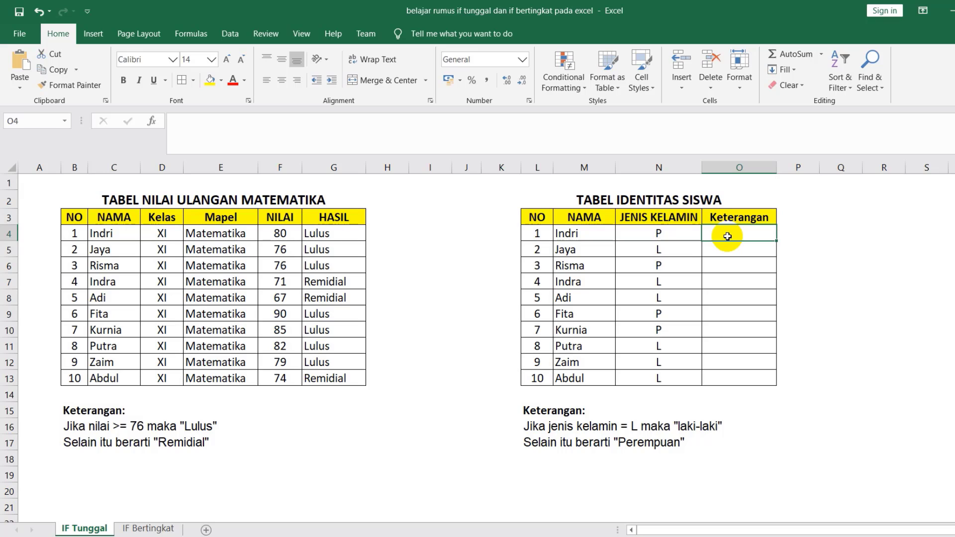
{"action": "type", "text": "=if"}
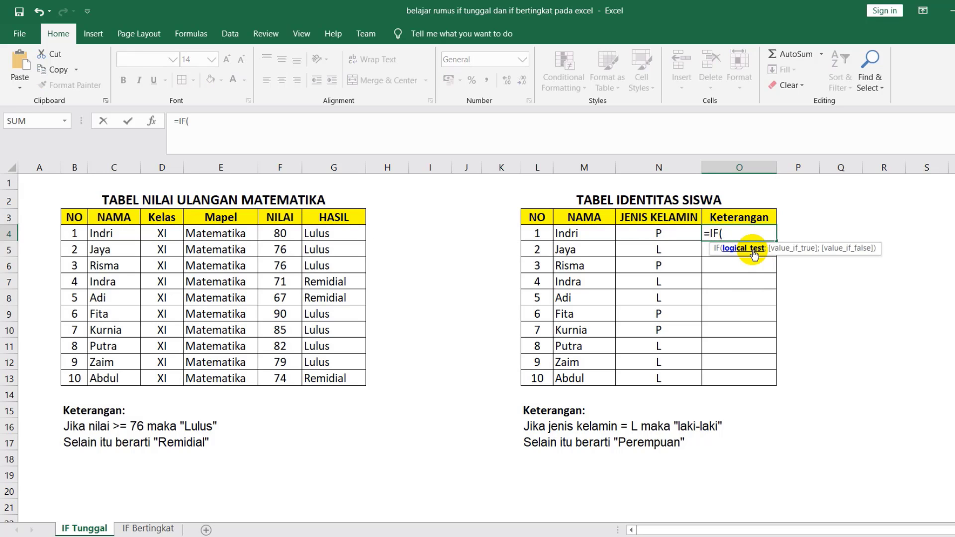
{"action": "left_click", "coordinate": [663, 234]}
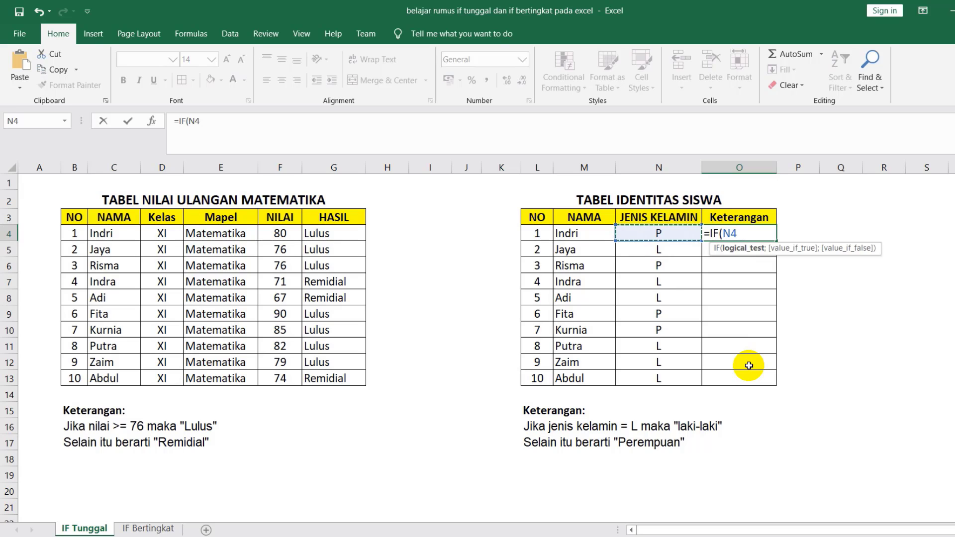
{"action": "type", "text": "="}
{"action": "type", "text": "\"L\";\"Laki-Laki"}
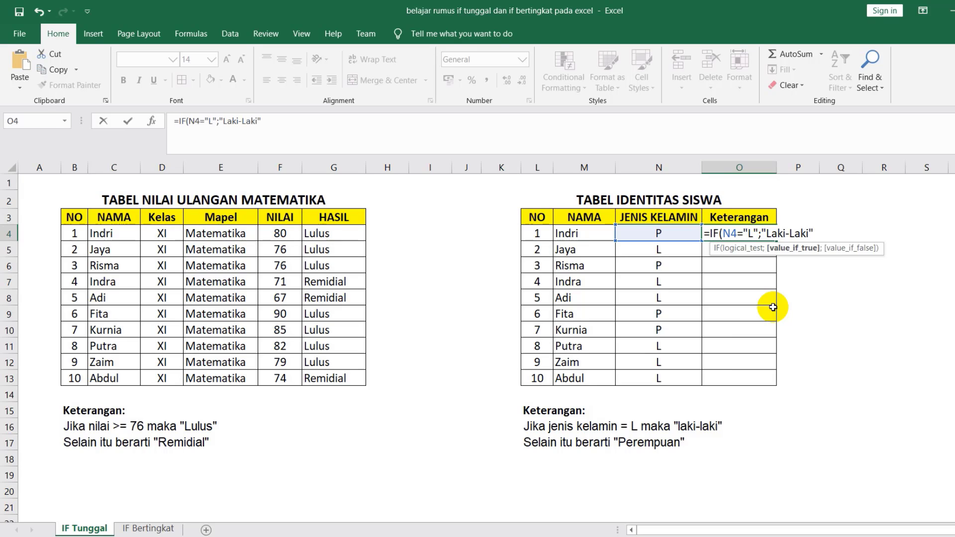
{"action": "type", "text": ";\"Perempuan"}
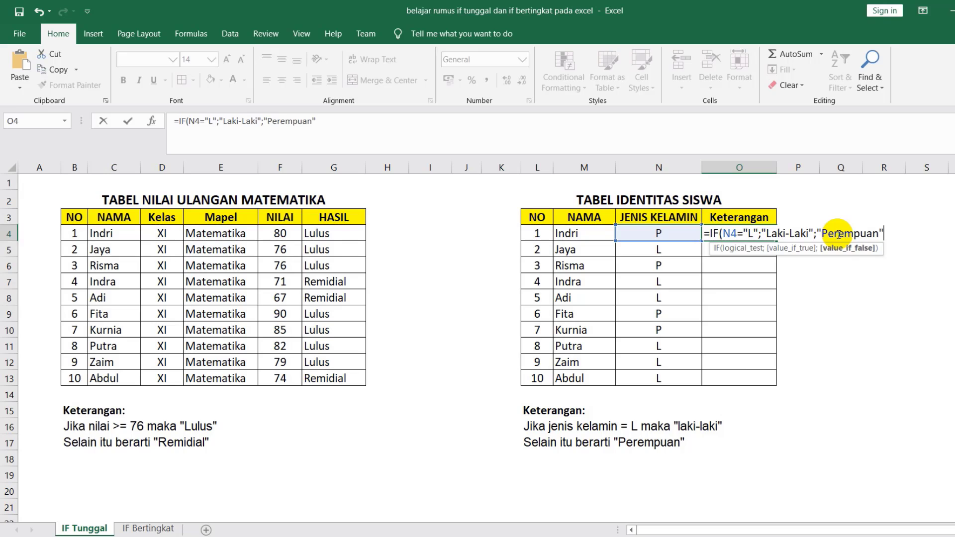
{"action": "type", "text": ")"}
{"action": "key", "text": "Return"}
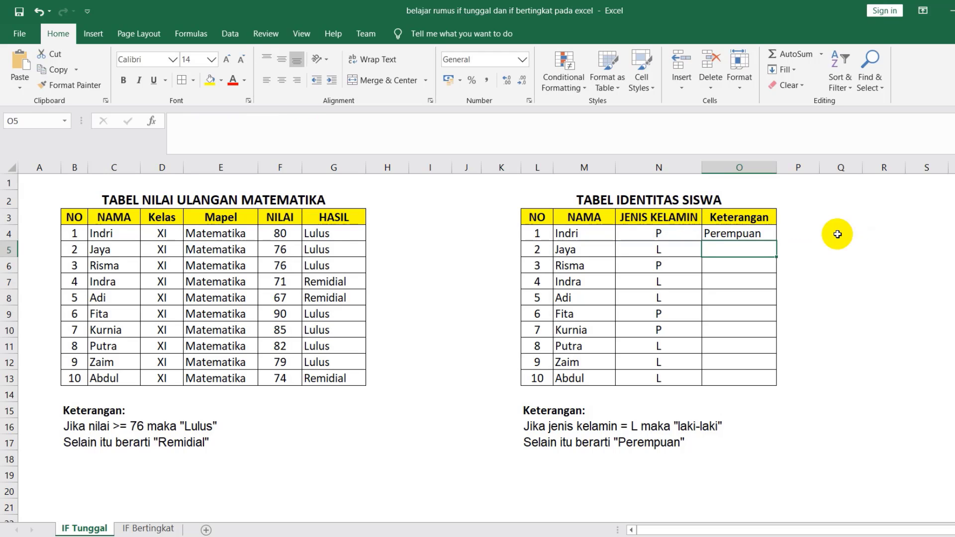
Fill the gender formula from O4 down to O13 and check row 12 against its JENIS KELAMIN code
{"action": "left_click", "coordinate": [753, 238]}
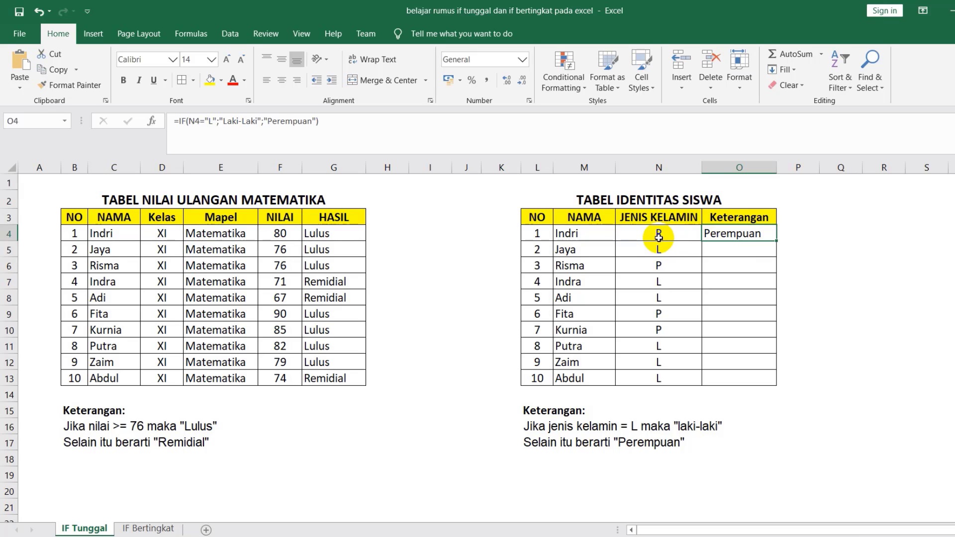
{"action": "double_click", "coordinate": [775, 239]}
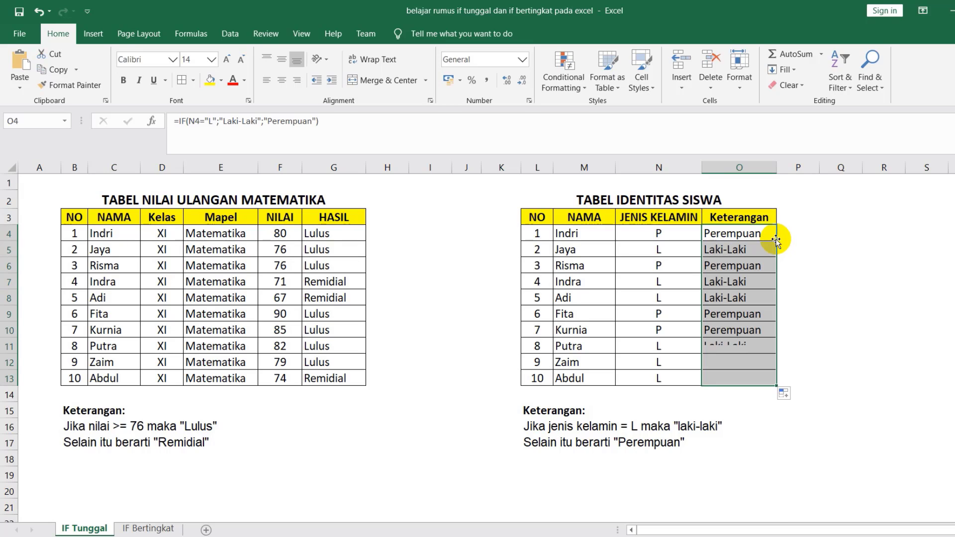
{"action": "left_click", "coordinate": [795, 330]}
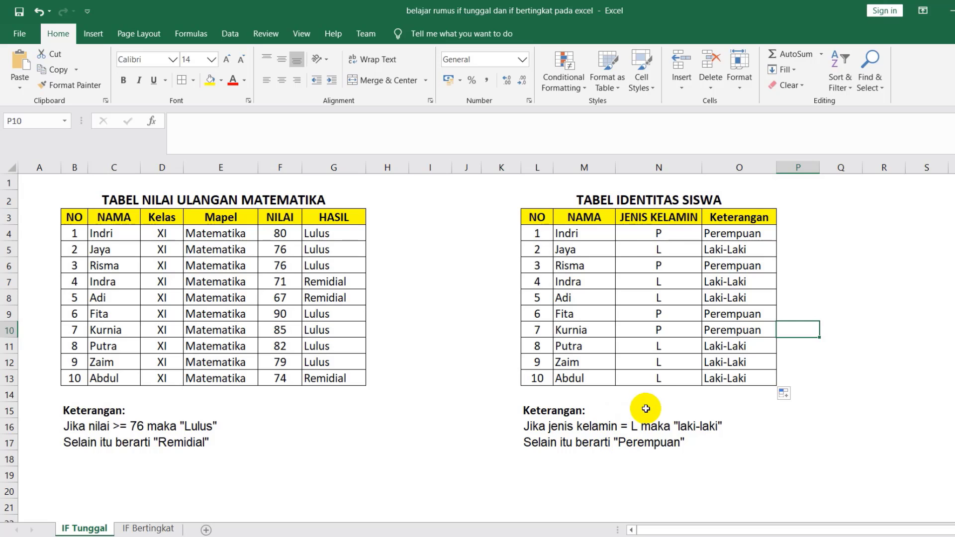
{"action": "left_click", "coordinate": [734, 357]}
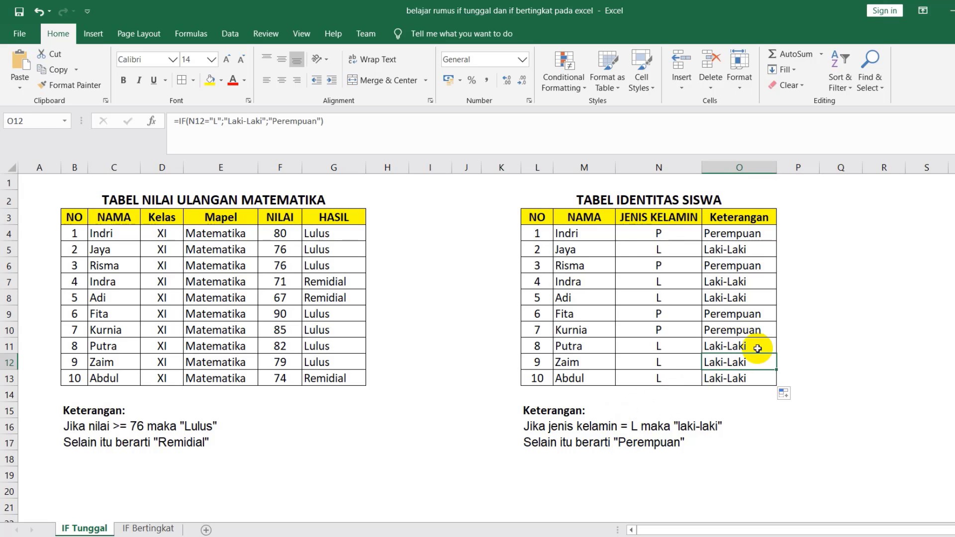
{"action": "left_click", "coordinate": [681, 364]}
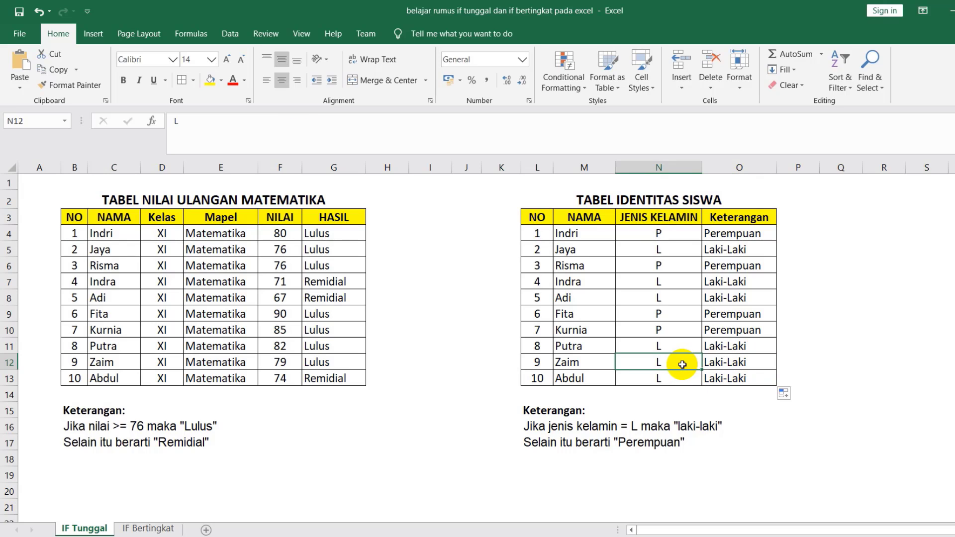
Change the gender code in cell N12 to p and check the Keterangan result in O12
{"action": "type", "text": "p"}
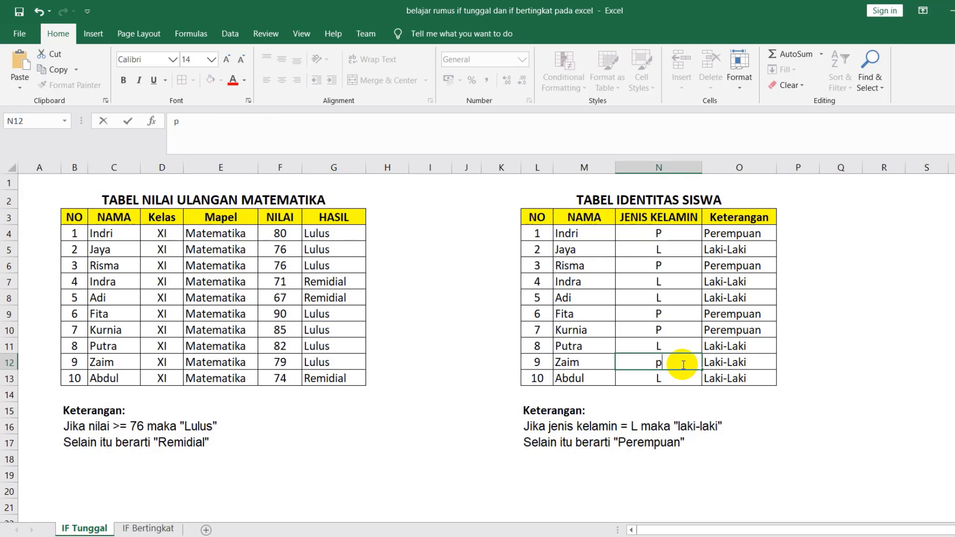
{"action": "key", "text": "Return"}
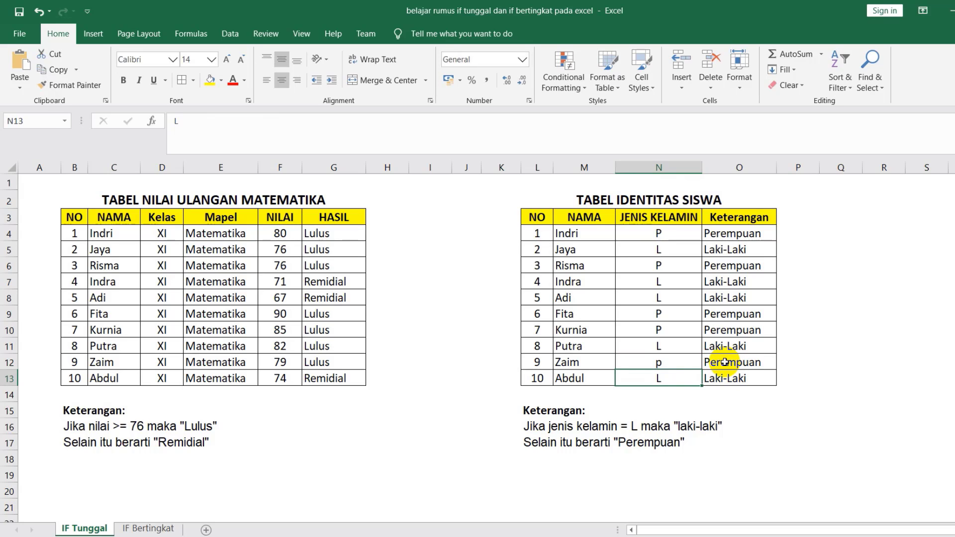
{"action": "left_click", "coordinate": [724, 362]}
{"action": "left_click", "coordinate": [673, 362]}
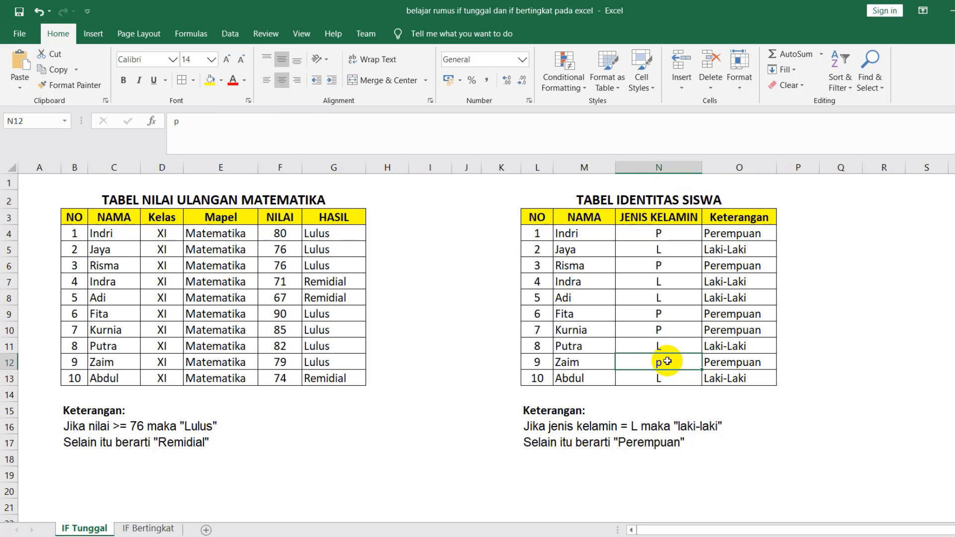
{"action": "left_click", "coordinate": [729, 358]}
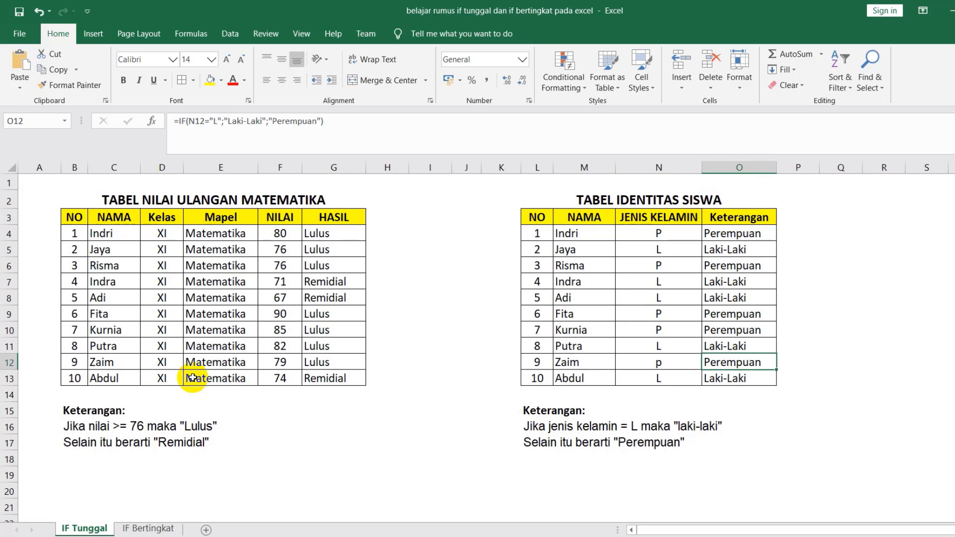
On the IF Bertingkat sheet, begin the Predikat formula in cell F4 with =IF(E4>=90;"A";
{"action": "left_click", "coordinate": [151, 528]}
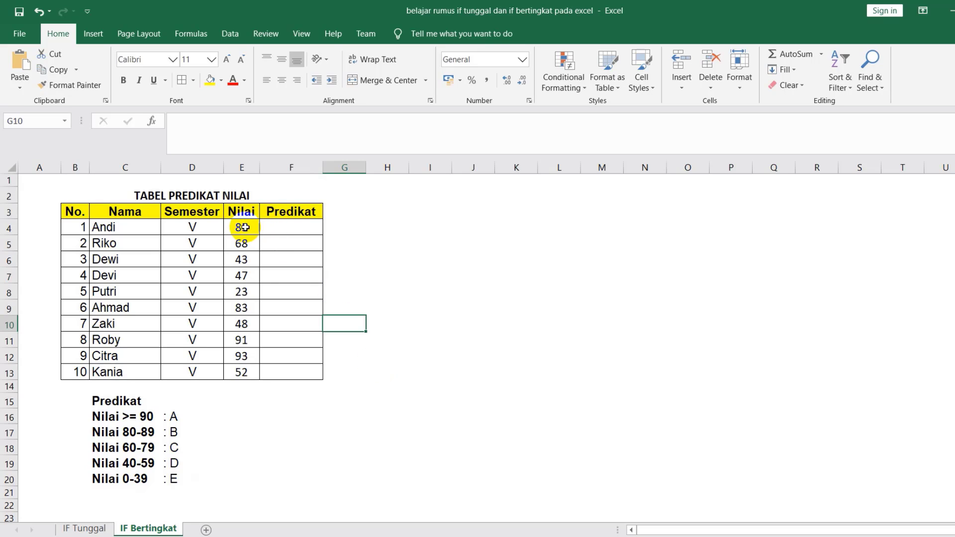
{"action": "left_click", "coordinate": [285, 227]}
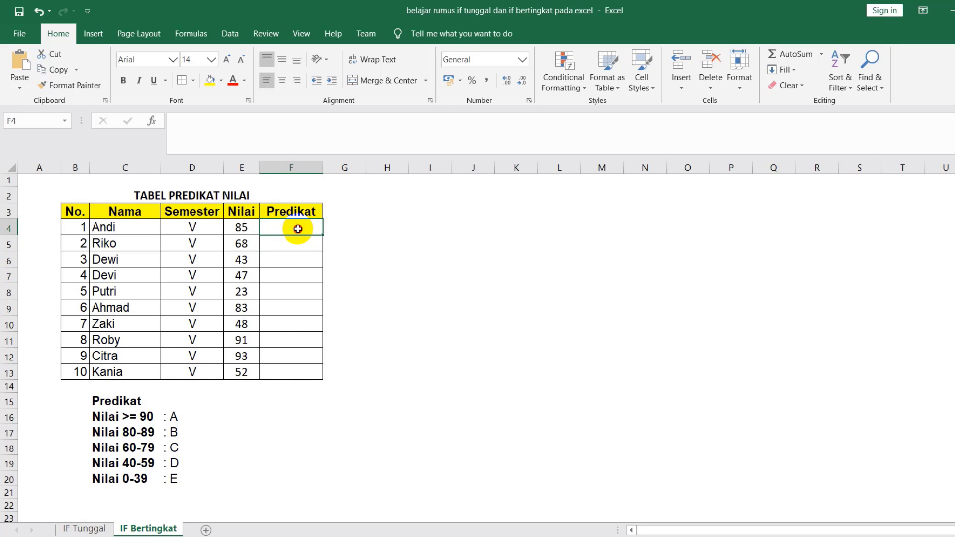
{"action": "double_click", "coordinate": [298, 228]}
{"action": "type", "text": "=IF("}
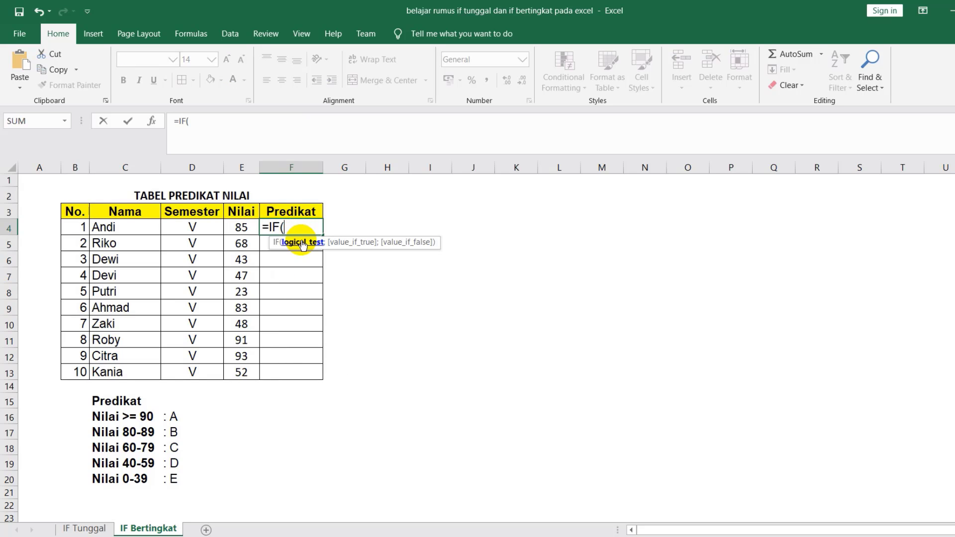
{"action": "left_click", "coordinate": [241, 226]}
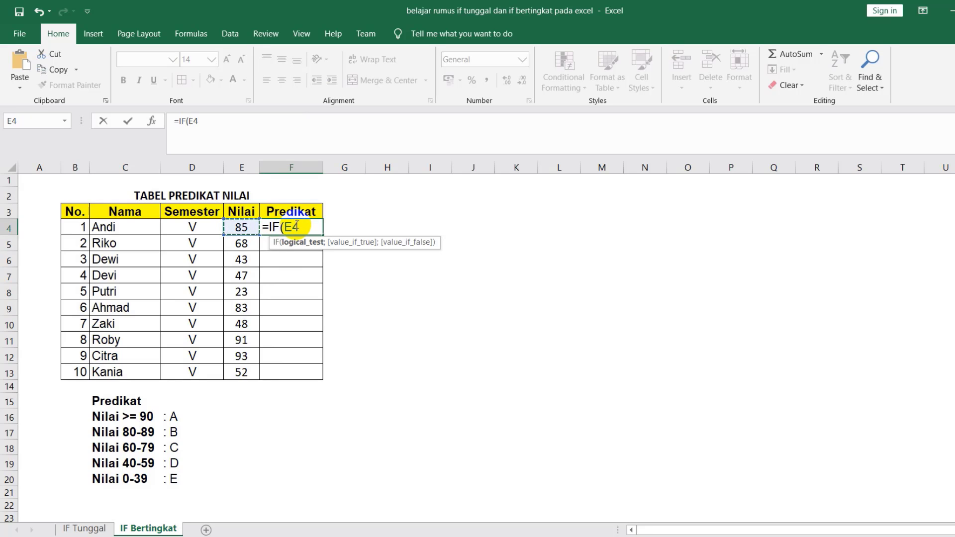
{"action": "type", "text": ">"}
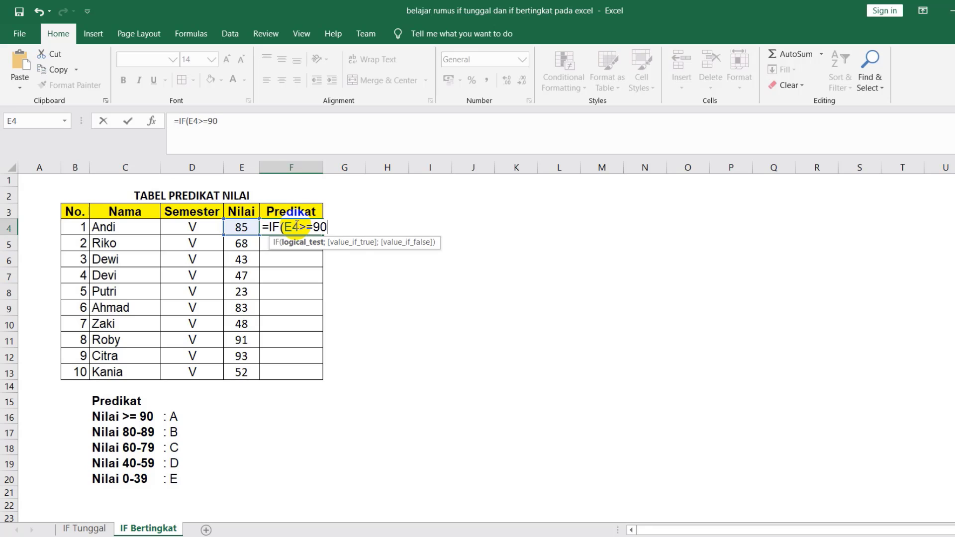
{"action": "type", "text": "=90;\"A"}
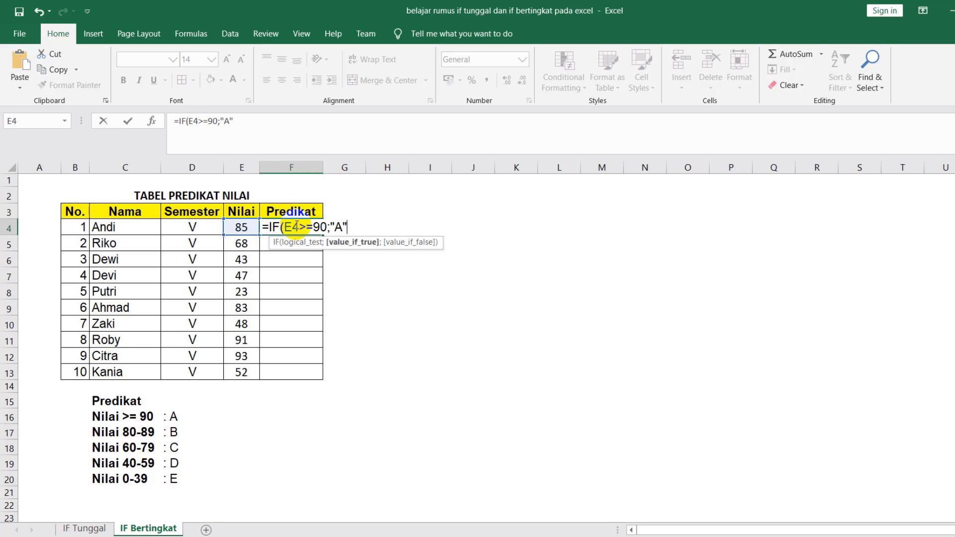
{"action": "type", "text": "\";"}
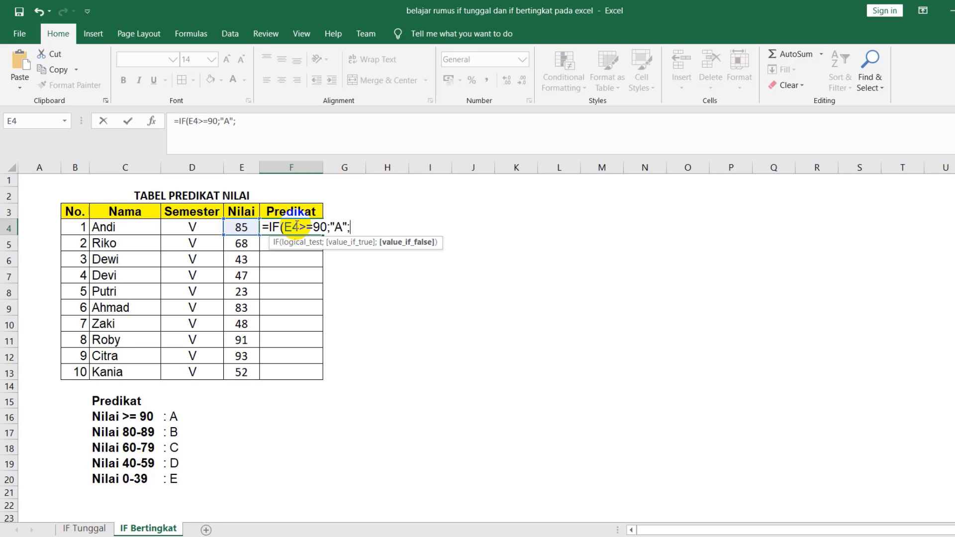
Continue the F4 formula with a second nested condition, IF(E4>=80;"B";
{"action": "type", "text": "IF("}
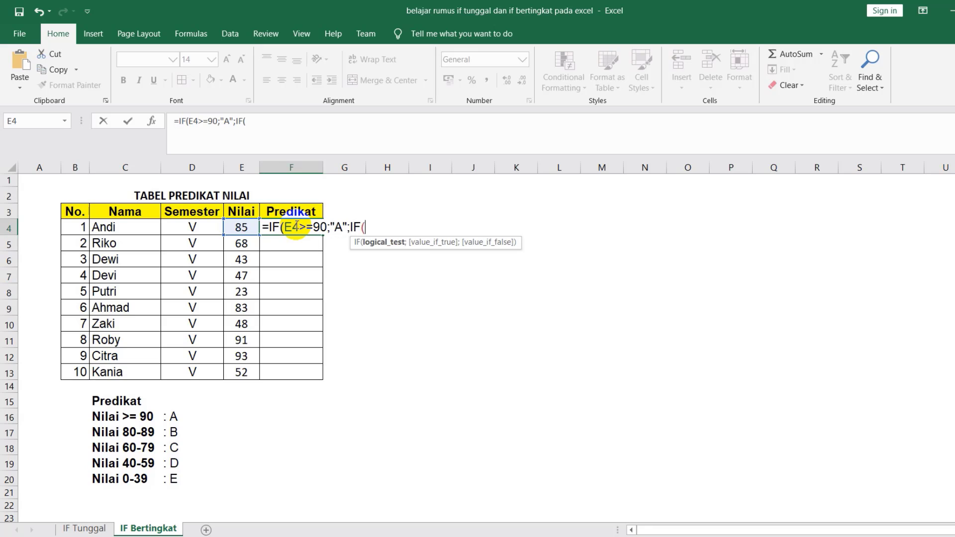
{"action": "left_click", "coordinate": [245, 228]}
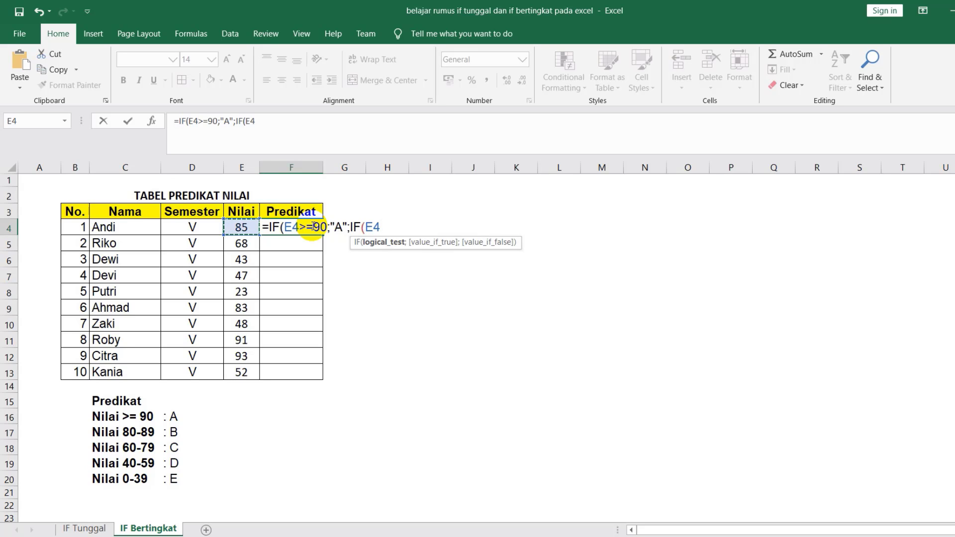
{"action": "type", "text": ">=80"}
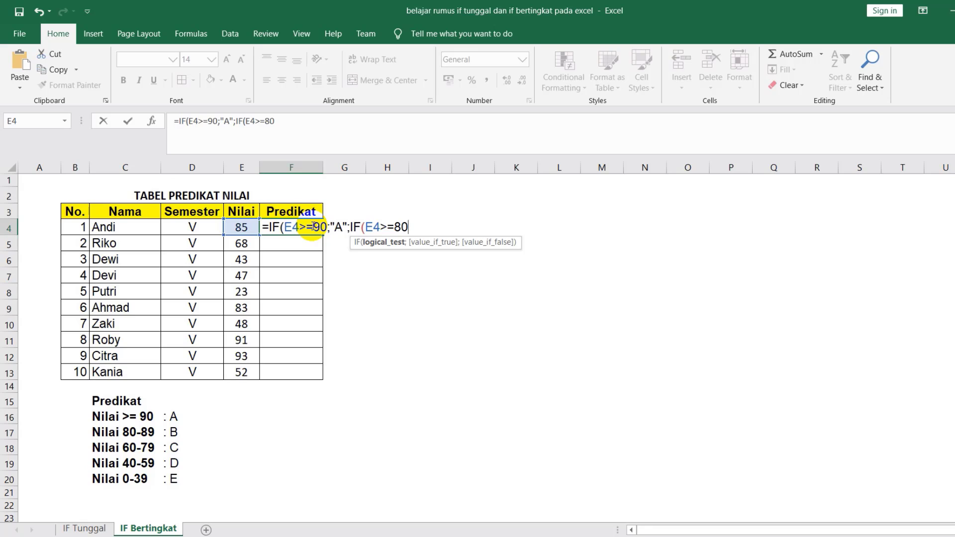
{"action": "type", "text": ";\"B"}
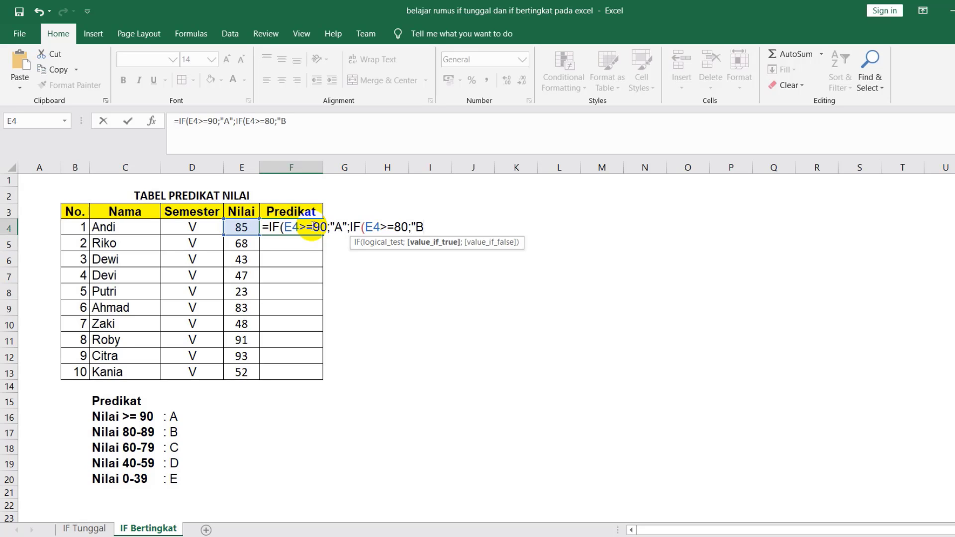
{"action": "type", "text": "\";"}
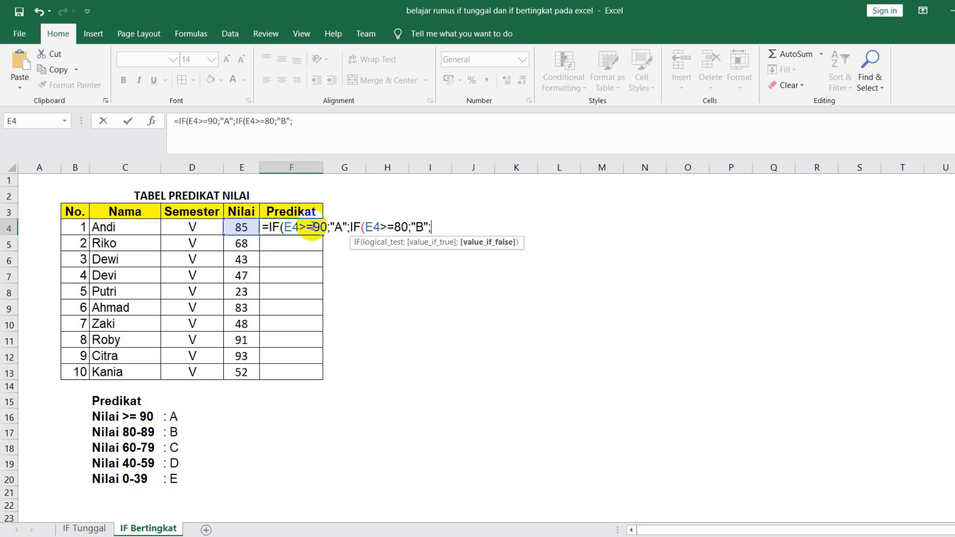
Add a third nested condition to the F4 formula, IF(E4>=60;"C"
{"action": "type", "text": "IF("}
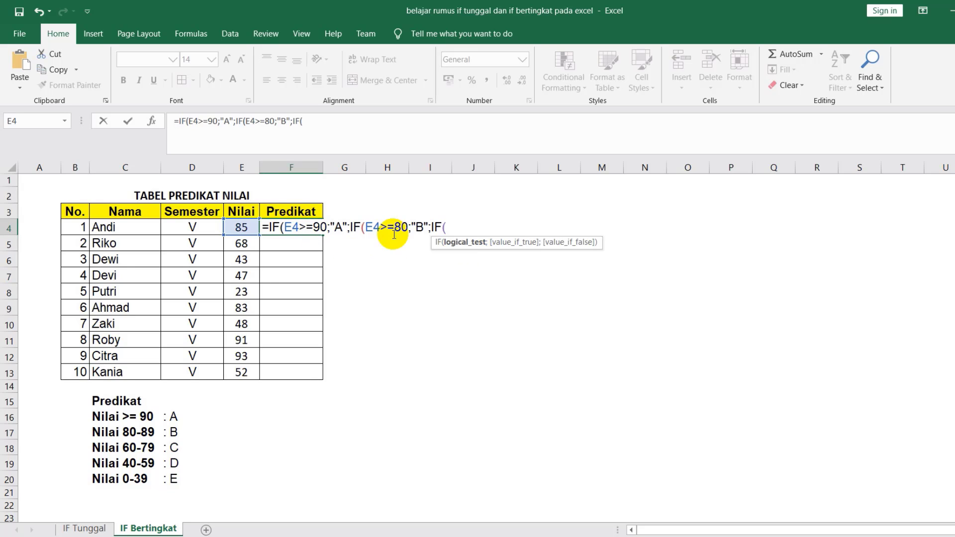
{"action": "left_click", "coordinate": [242, 229]}
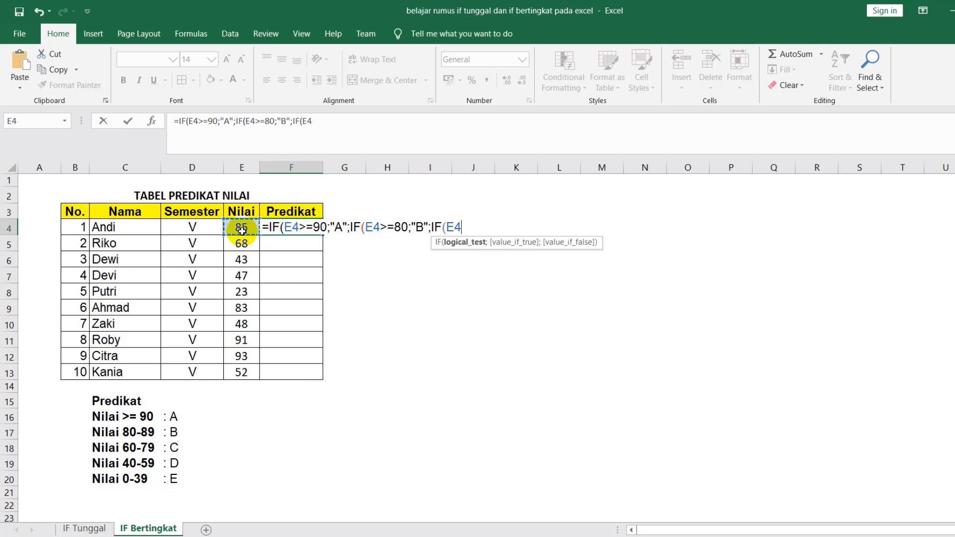
{"action": "type", "text": ">=60"}
{"action": "type", "text": ";\"C"}
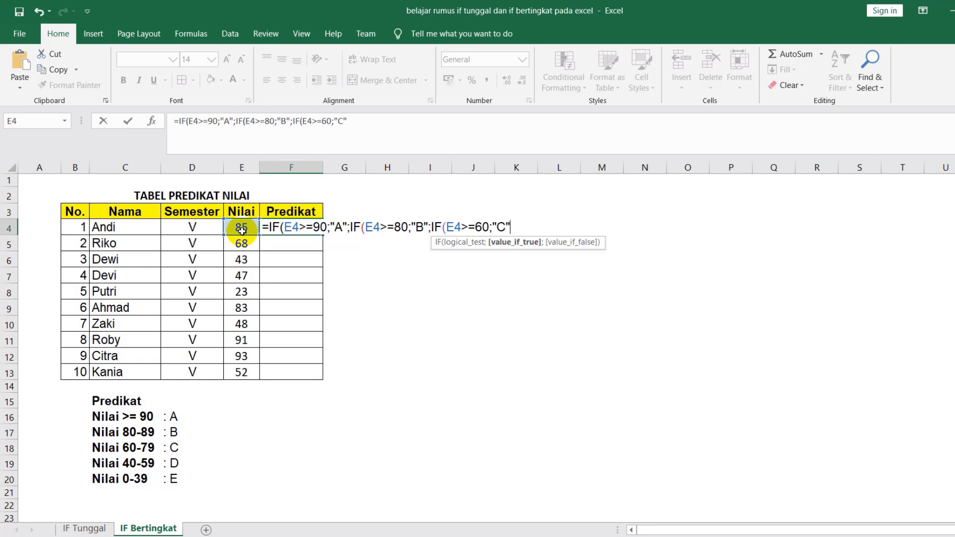
Complete the F4 formula with ;IF(E4>=40;"D";"E")))) and enter it
{"action": "type", "text": "\";IF("}
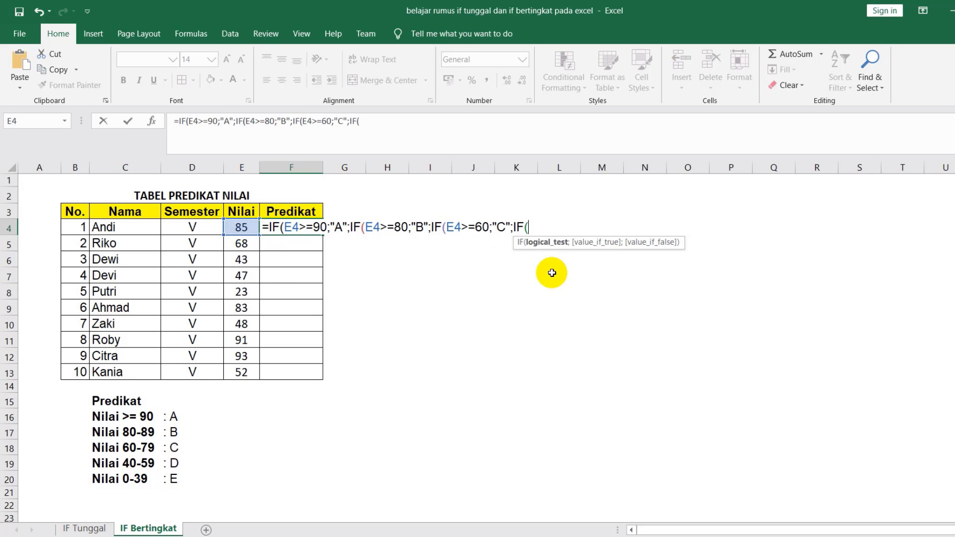
{"action": "left_click", "coordinate": [246, 228]}
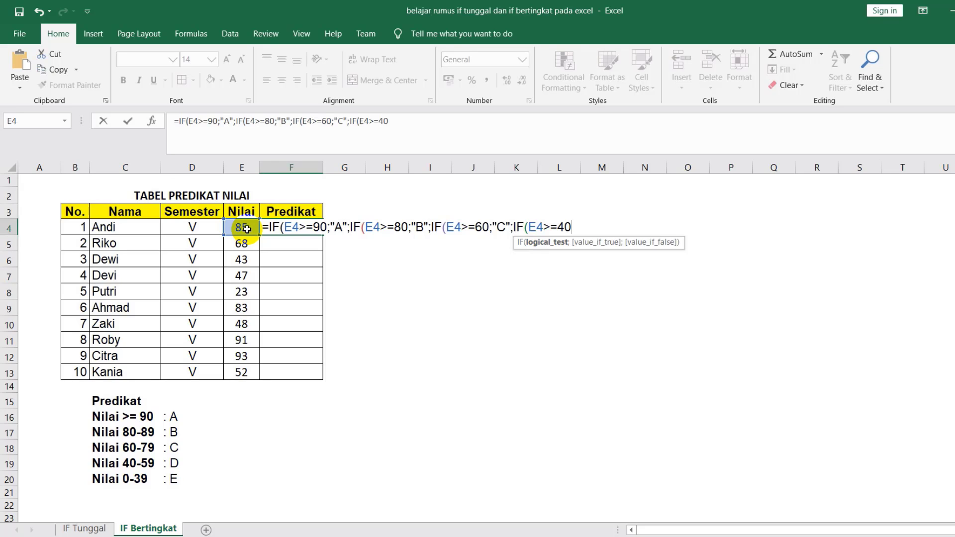
{"action": "type", "text": ">=40;\"D"}
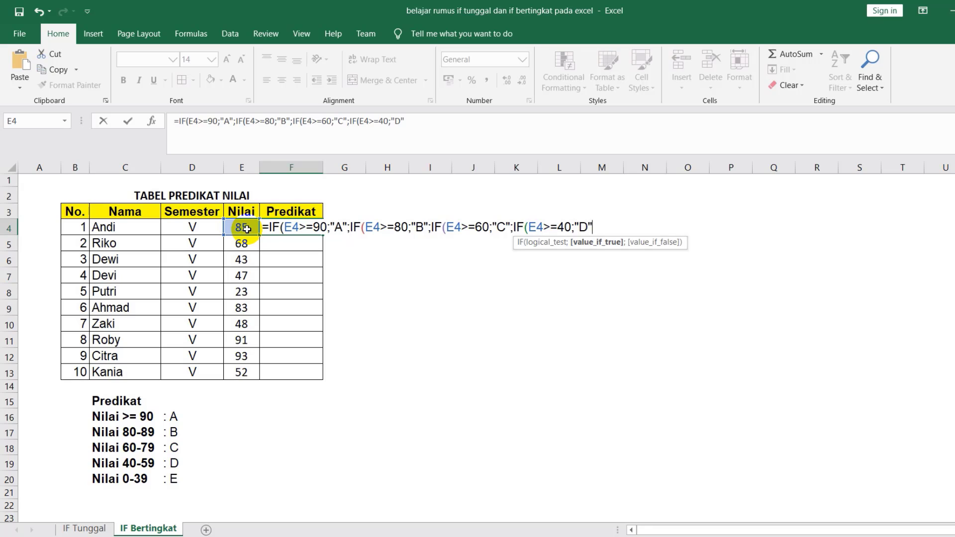
{"action": "type", "text": "\";\"E"}
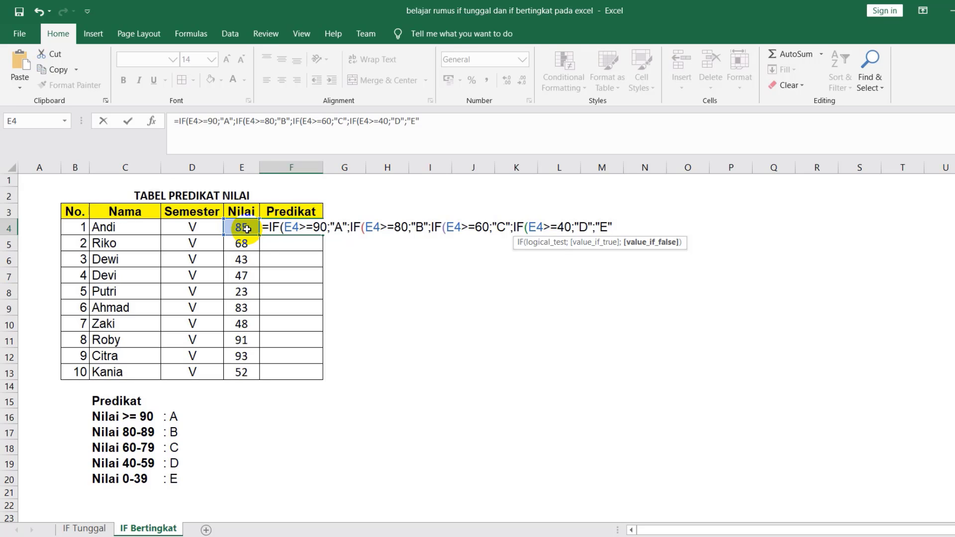
{"action": "type", "text": "\")))"}
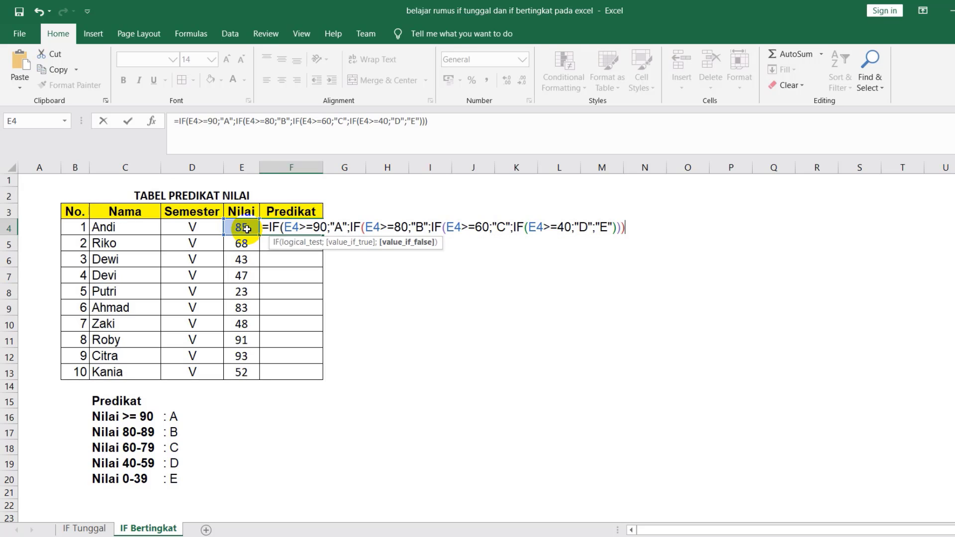
{"action": "type", "text": ")"}
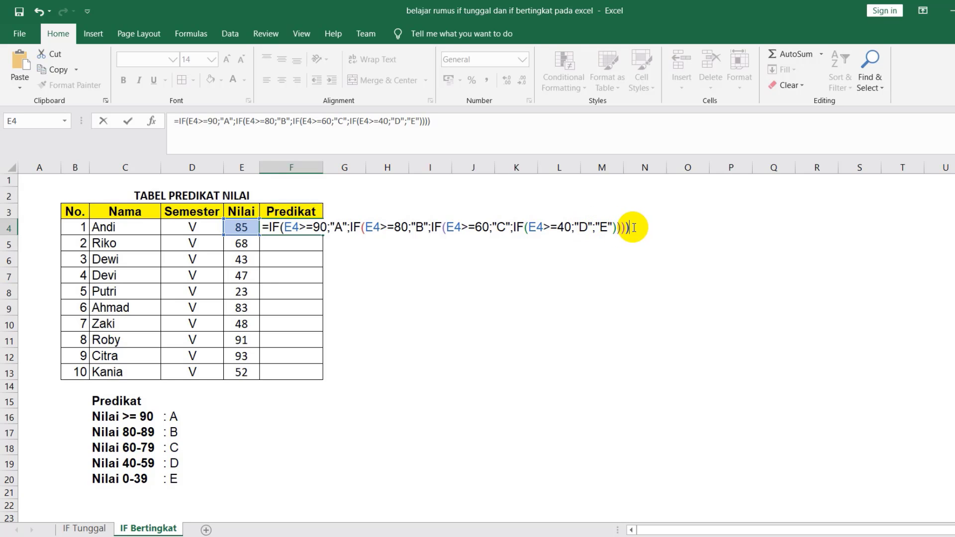
{"action": "key", "text": "Return"}
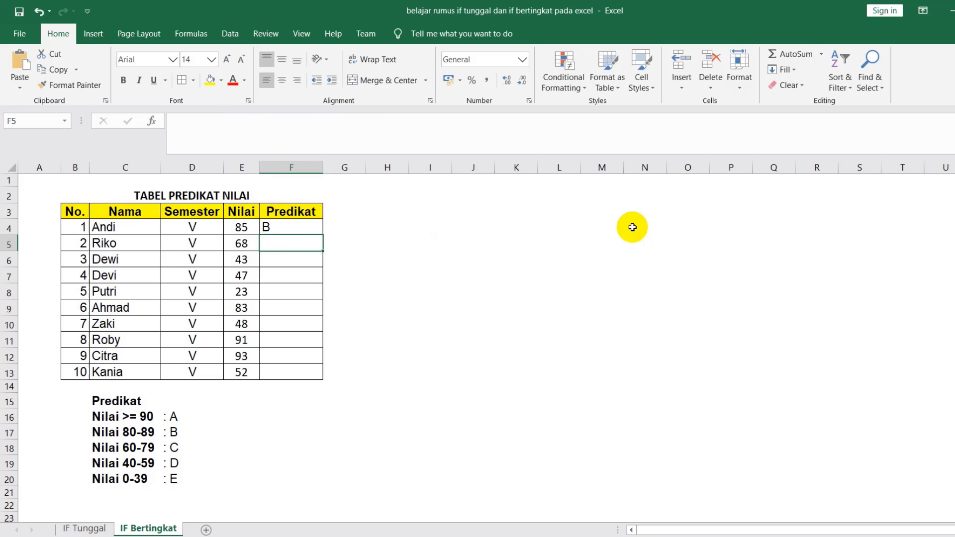
Compare the Predikat result in F4 with the Nilai 80-89 rule in the criteria list below the table
{"action": "left_click", "coordinate": [318, 230]}
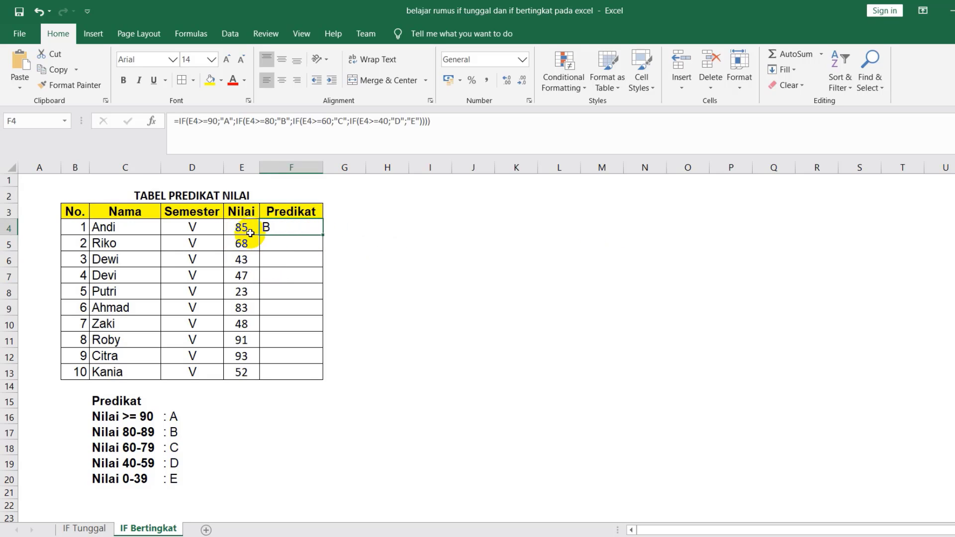
{"action": "left_click", "coordinate": [117, 431]}
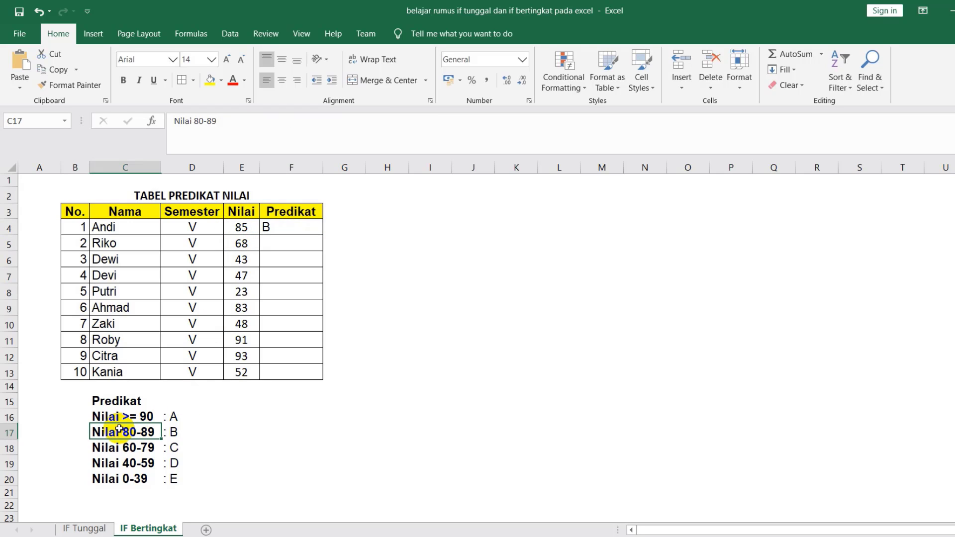
{"action": "left_click", "coordinate": [177, 432]}
{"action": "left_click", "coordinate": [142, 436]}
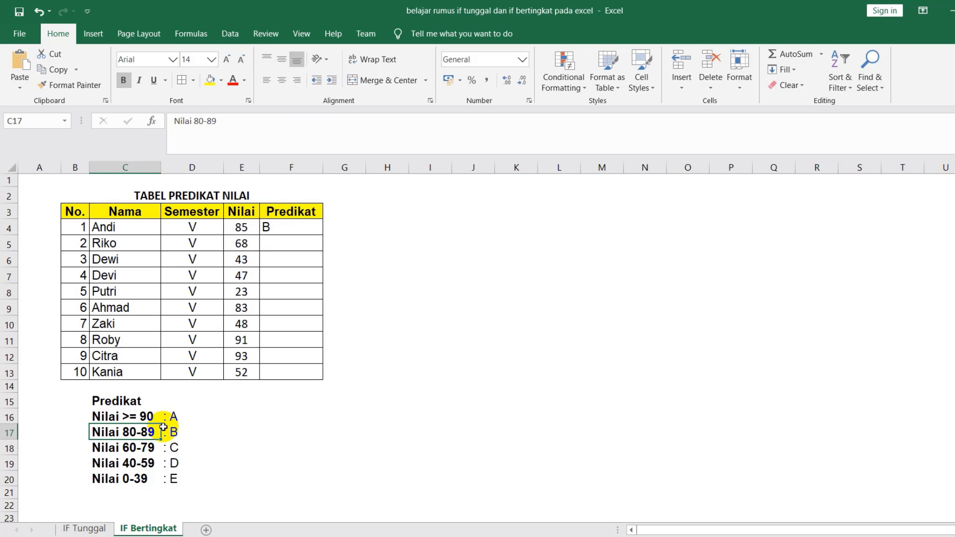
Fill the nested IF formula from F4 down the Predikat column to F13
{"action": "left_click", "coordinate": [277, 229]}
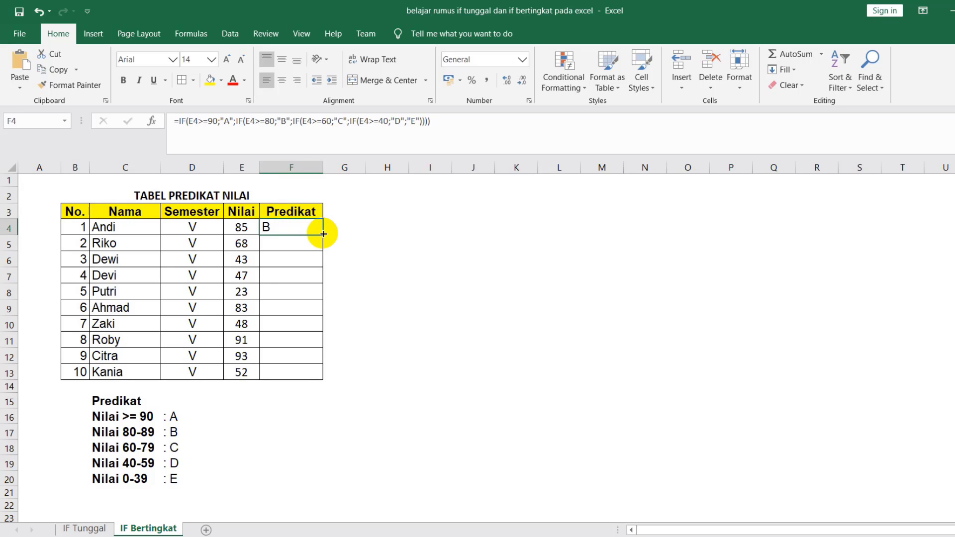
{"action": "double_click", "coordinate": [323, 234]}
{"action": "left_click", "coordinate": [359, 295]}
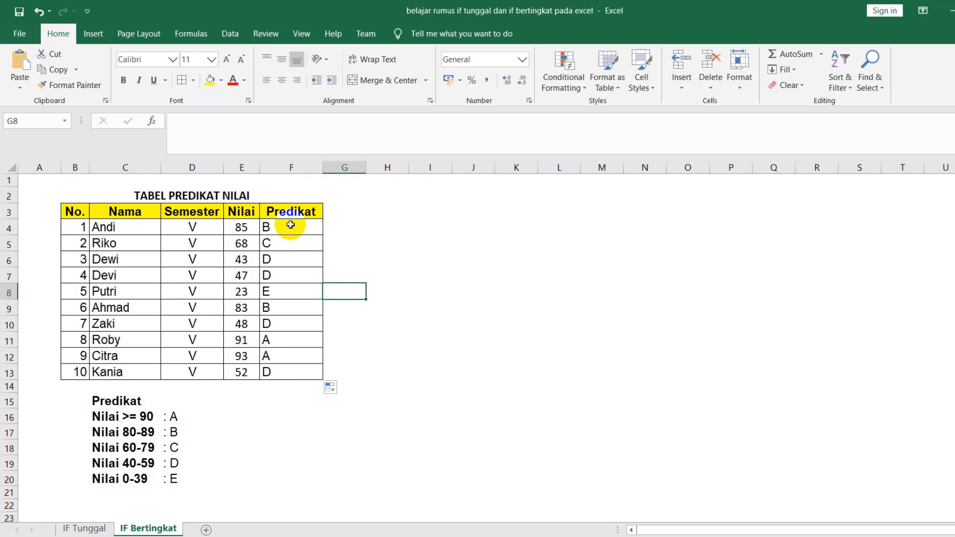
Center the Predikat grades in cells F4 to F13 horizontally
{"action": "left_click", "coordinate": [290, 225]}
{"action": "left_click_drag", "start_coordinate": [291, 223], "coordinate": [295, 371]}
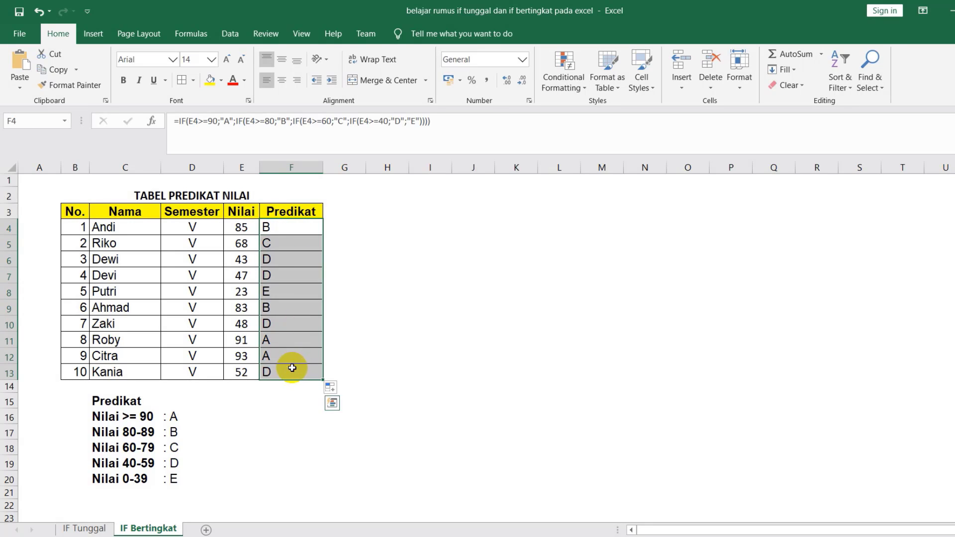
{"action": "left_click", "coordinate": [279, 79]}
{"action": "left_click", "coordinate": [429, 244]}
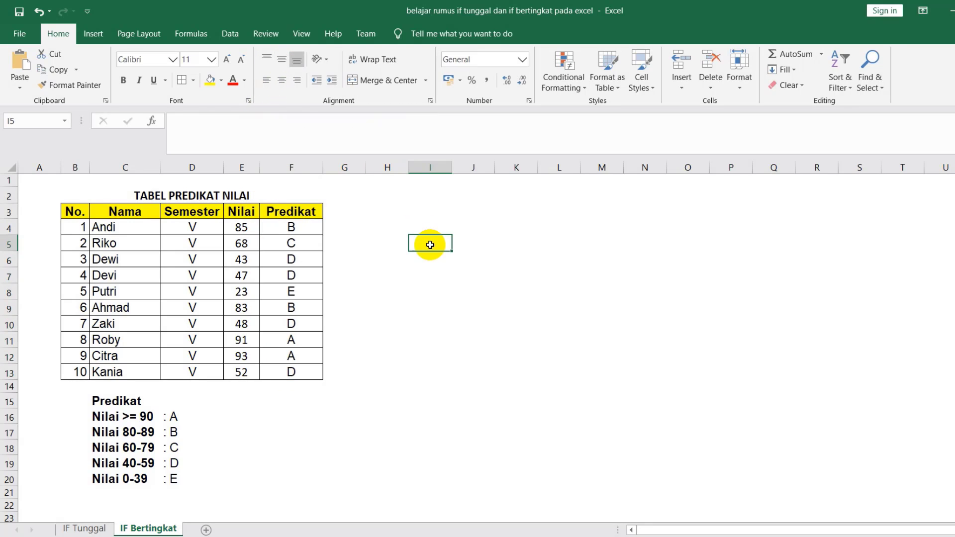
Check the grade in F5 and its score in E5 against the Nilai 60-79 rule in the criteria list
{"action": "left_click", "coordinate": [283, 243]}
{"action": "left_click", "coordinate": [246, 243]}
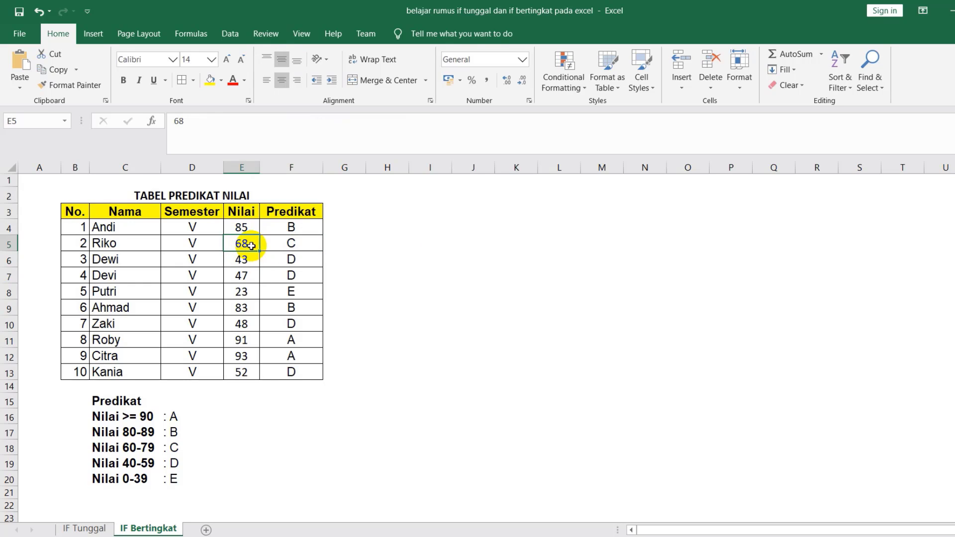
{"action": "left_click", "coordinate": [135, 449]}
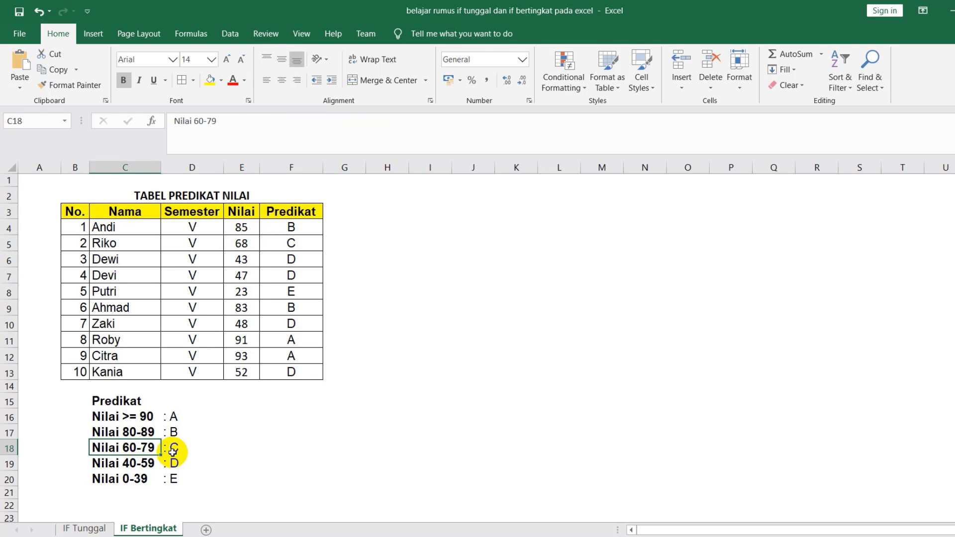
Check the grades in F11 and F13 against the matching score rules in the criteria list below the table
{"action": "left_click", "coordinate": [173, 452]}
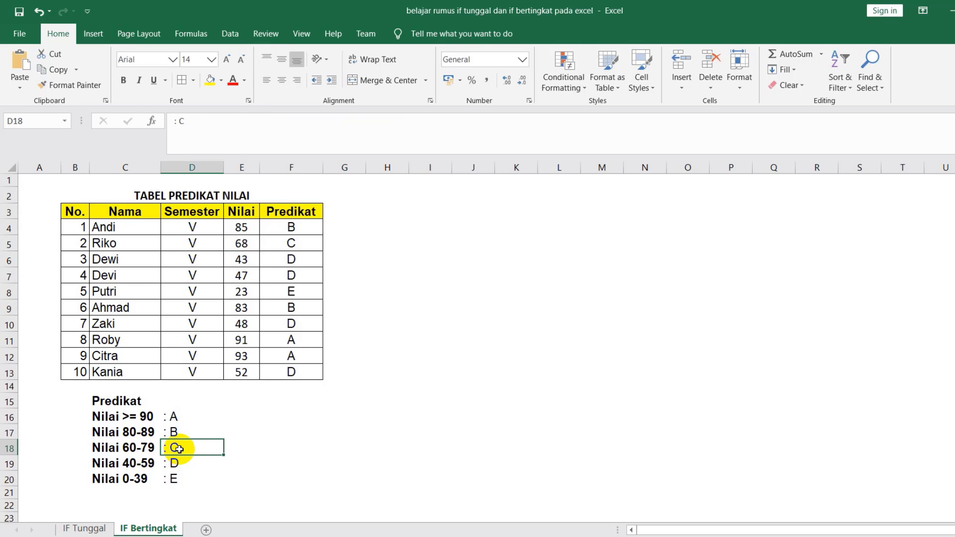
{"action": "left_click", "coordinate": [246, 341]}
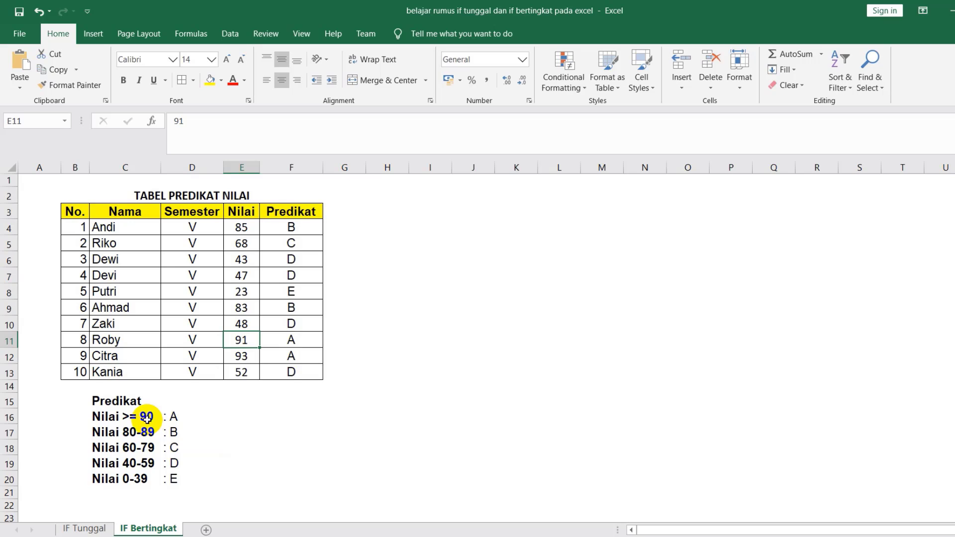
{"action": "left_click", "coordinate": [294, 340]}
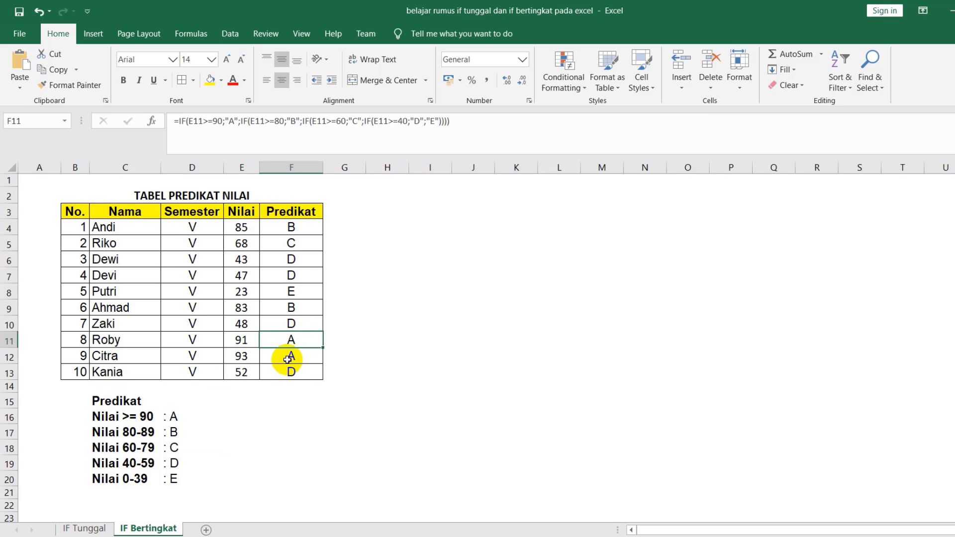
{"action": "left_click", "coordinate": [289, 374]}
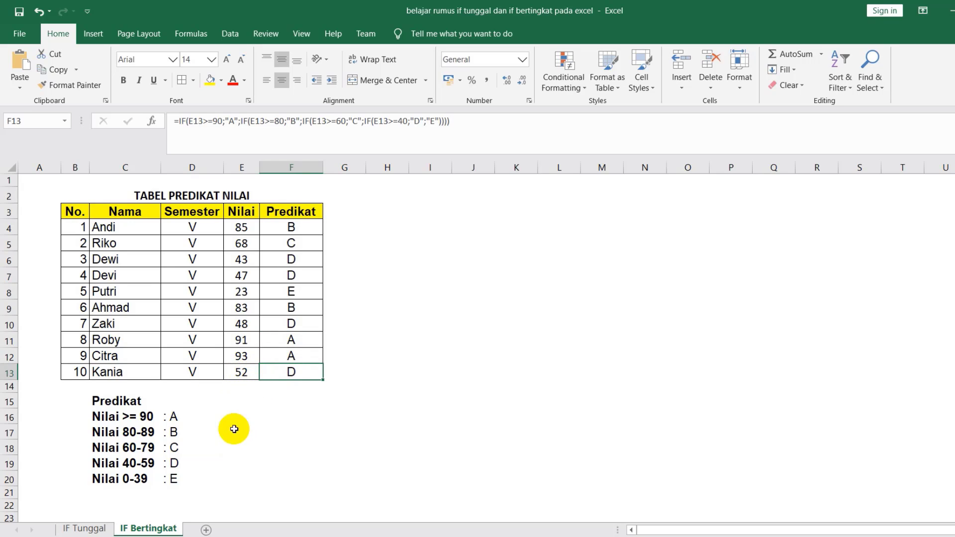
{"action": "left_click", "coordinate": [125, 465]}
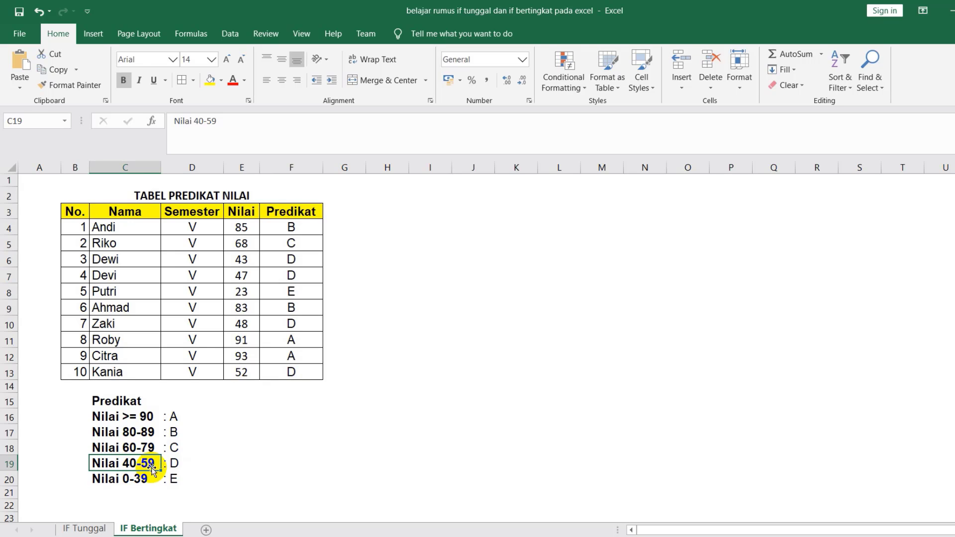
{"action": "left_click", "coordinate": [179, 463]}
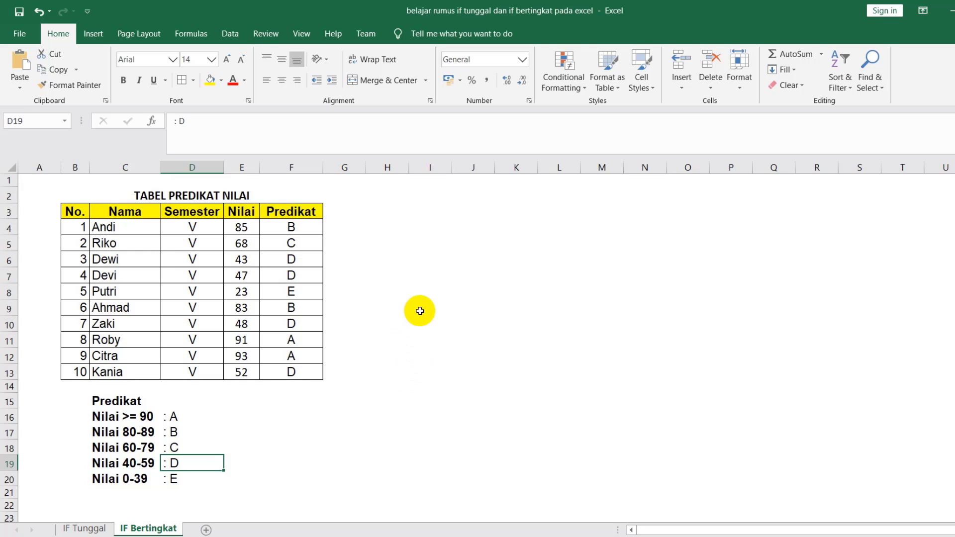
Set the Nilai score in E11 to 80 and check the recalculated Predikat grade in F11
{"action": "left_click", "coordinate": [243, 340]}
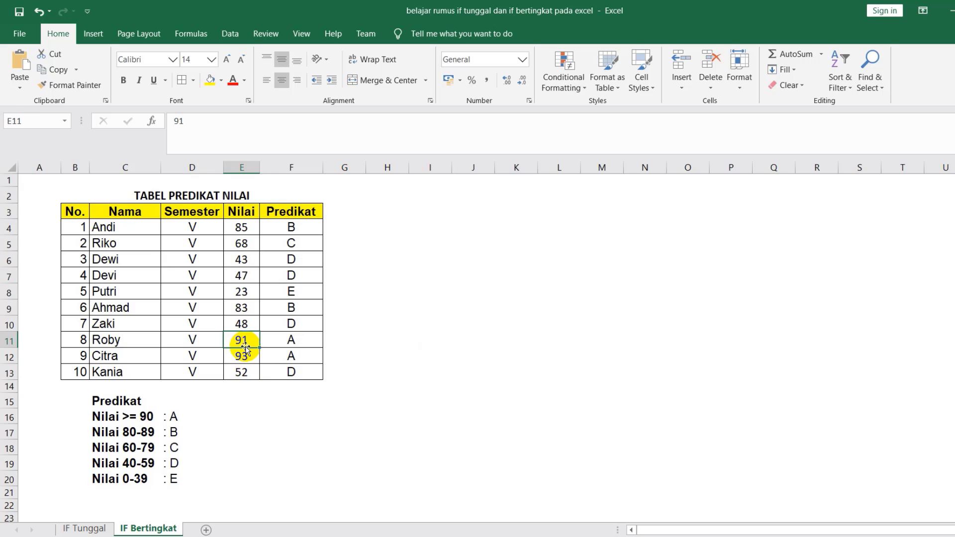
{"action": "type", "text": "80"}
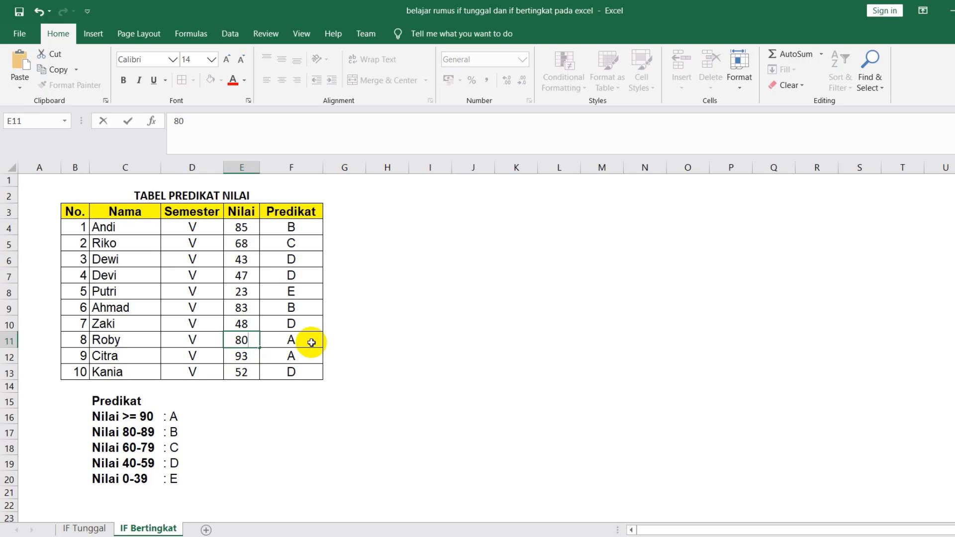
{"action": "key", "text": "Return"}
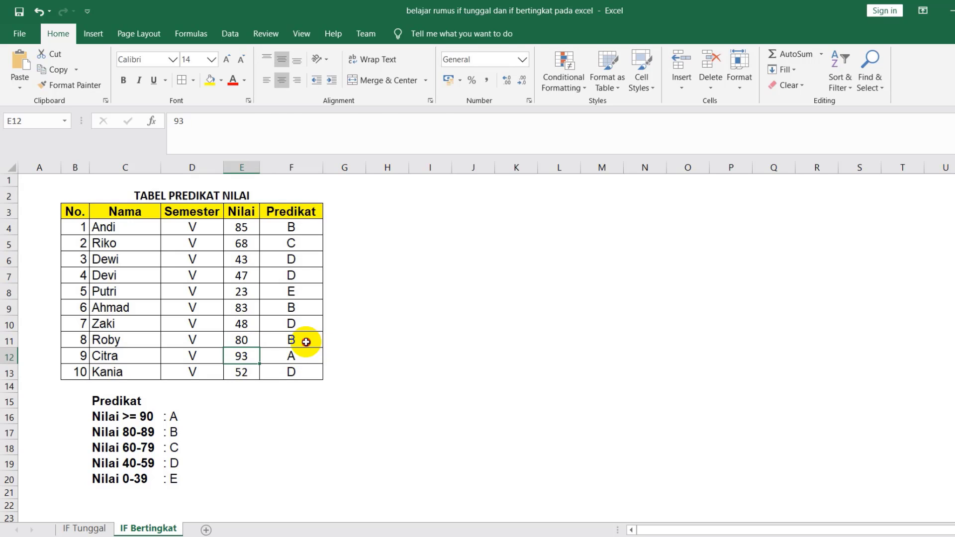
{"action": "left_click", "coordinate": [308, 342]}
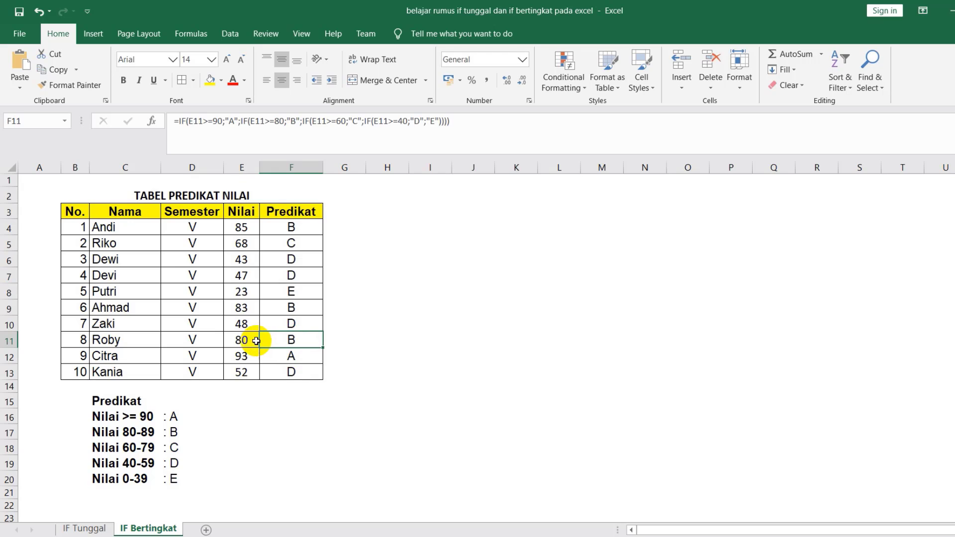
Set the Nilai score in E11 to 79 and compare the grade in F11 with the Nilai 60-79 rule
{"action": "left_click", "coordinate": [241, 341]}
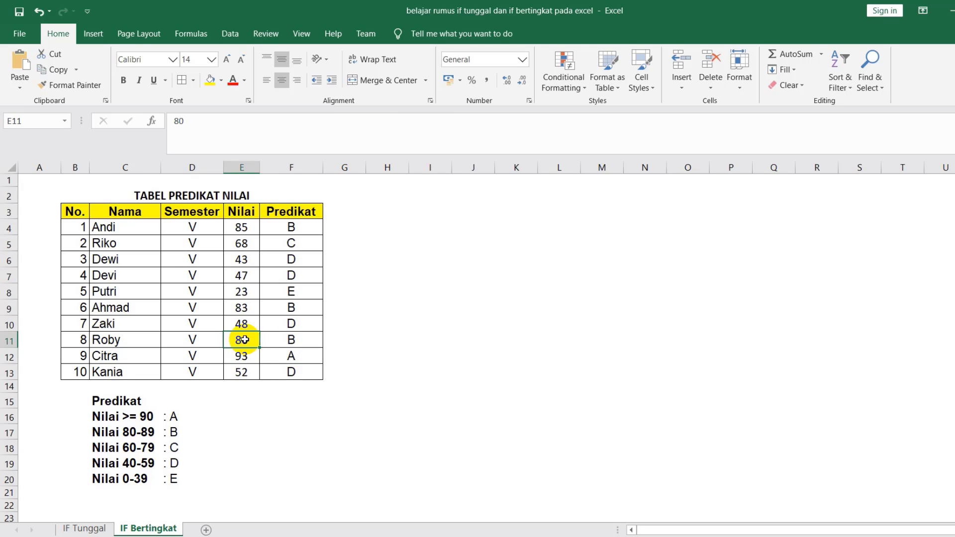
{"action": "type", "text": "79"}
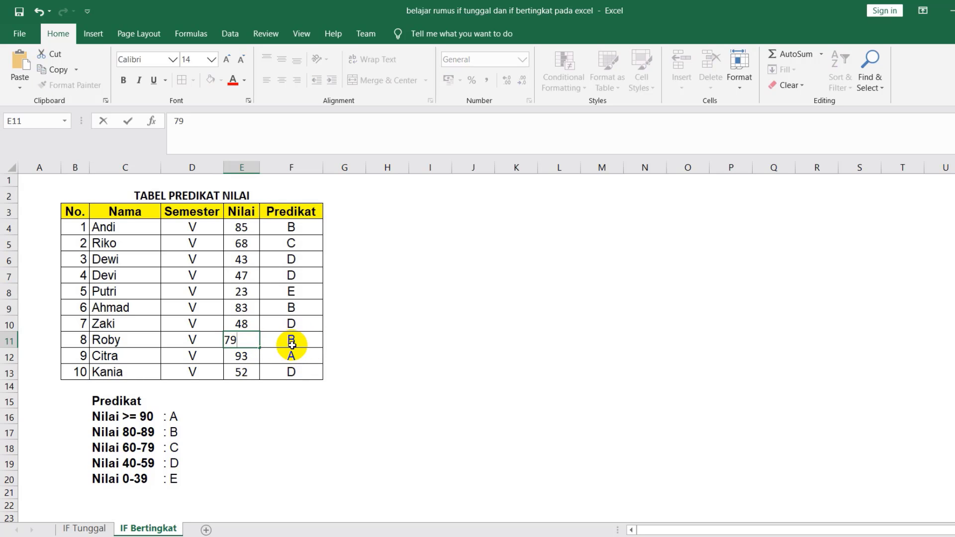
{"action": "key", "text": "Return"}
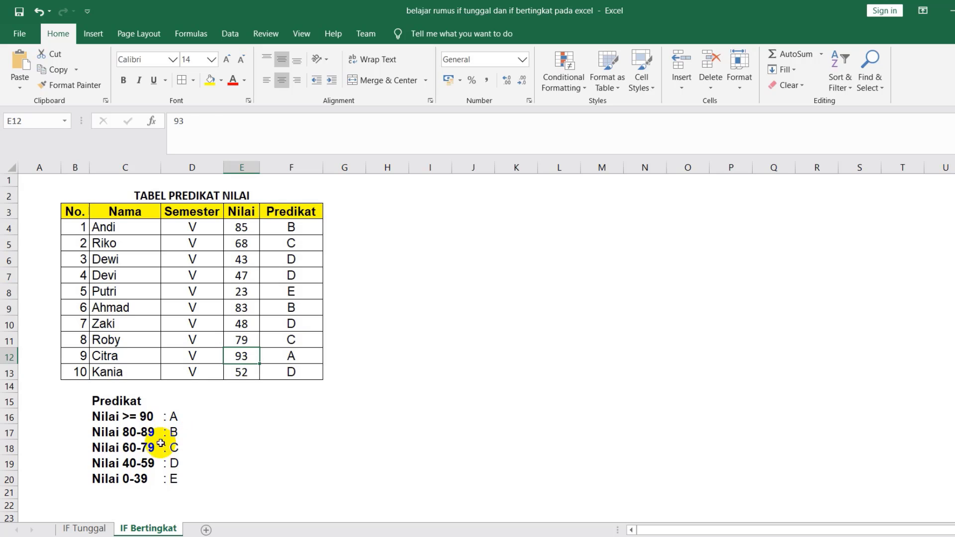
{"action": "left_click", "coordinate": [141, 446]}
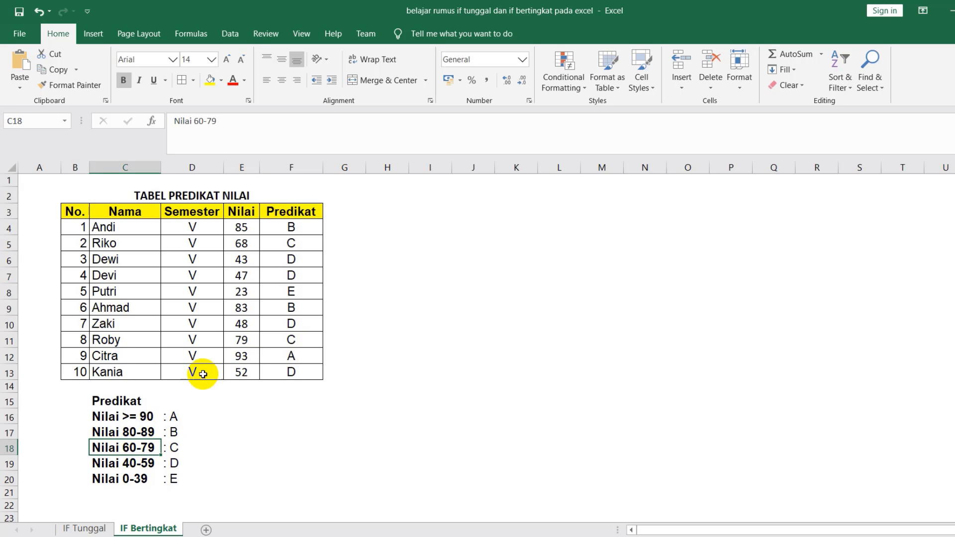
{"action": "left_click", "coordinate": [238, 343]}
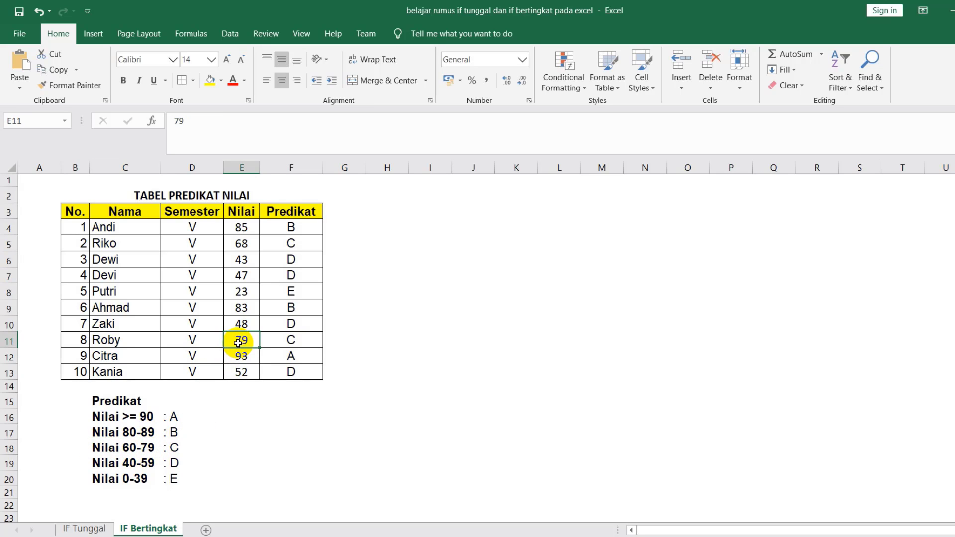
{"action": "left_click", "coordinate": [289, 339]}
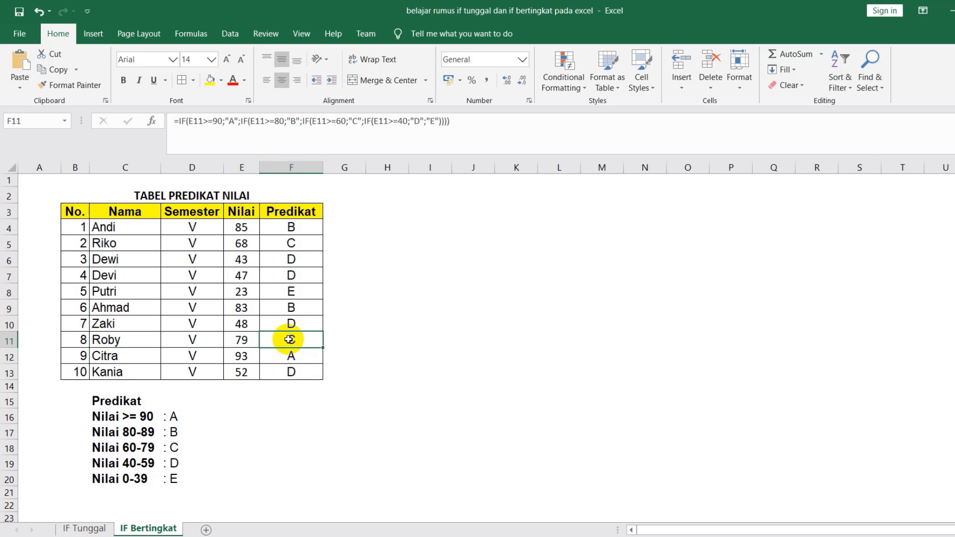
{"action": "left_click", "coordinate": [122, 447]}
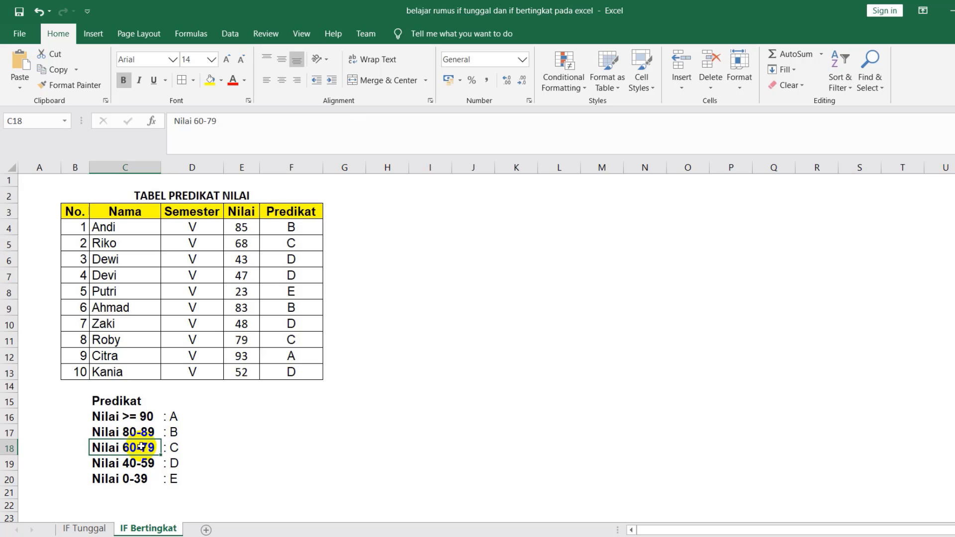
{"action": "left_click", "coordinate": [181, 448]}
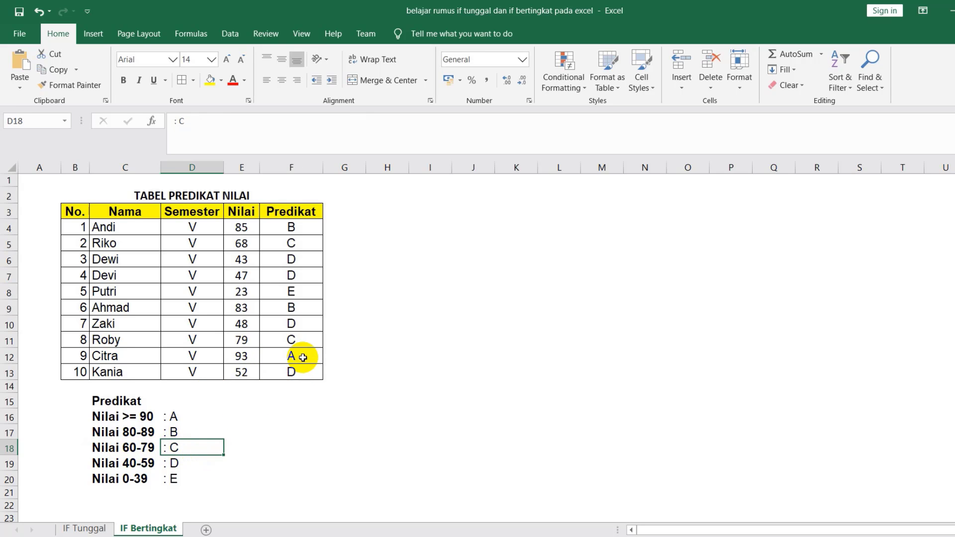
Review the nested IF formula in Predikat cell F8 and leave it without changes
{"action": "left_click", "coordinate": [354, 359]}
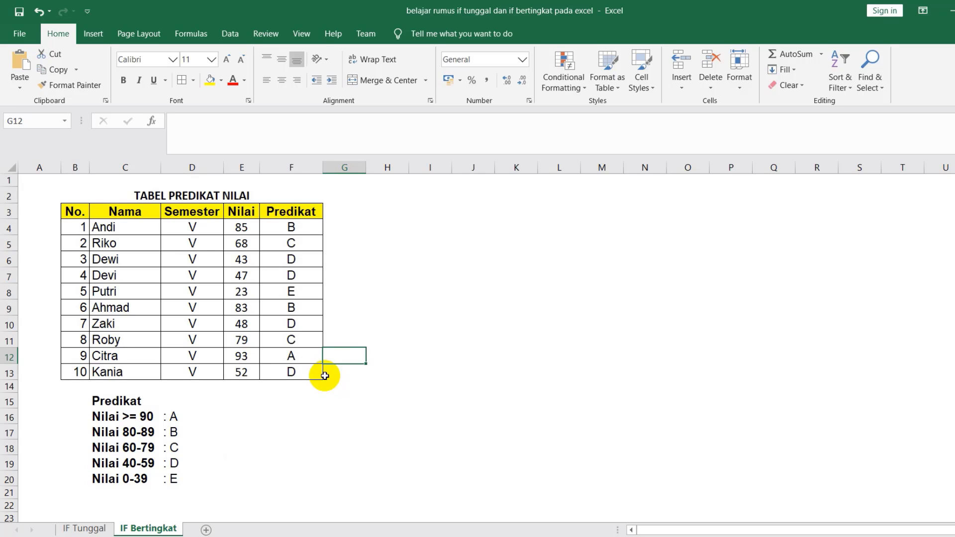
{"action": "left_click", "coordinate": [290, 293]}
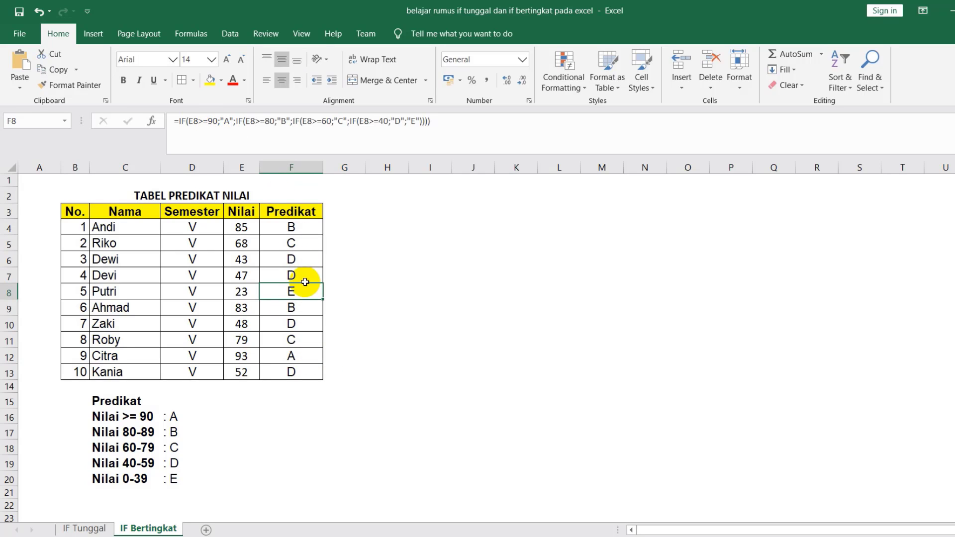
{"action": "double_click", "coordinate": [305, 282]}
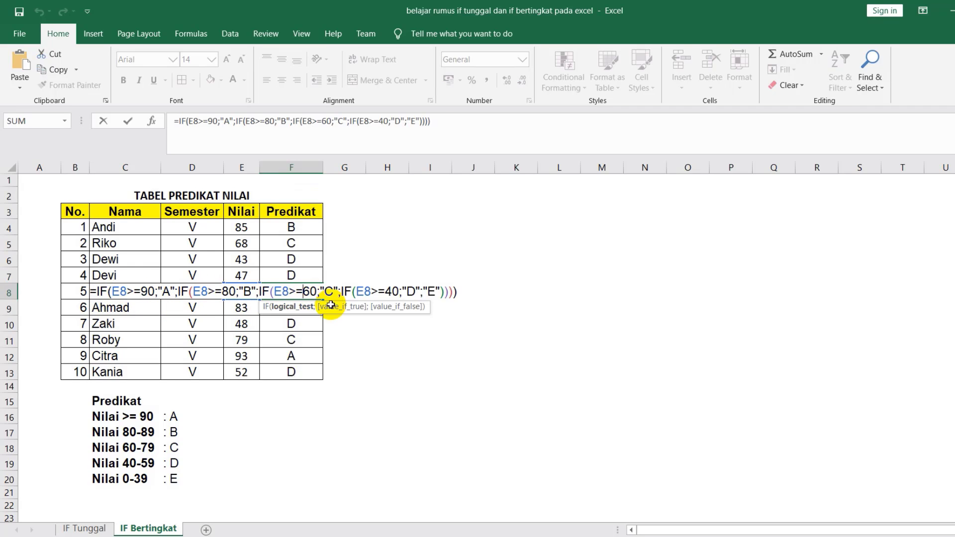
{"action": "key", "text": "Escape"}
Review the single IF formula in HASIL cell G4 on the IF Tunggal sheet and leave it without changes
{"action": "left_click", "coordinate": [88, 529]}
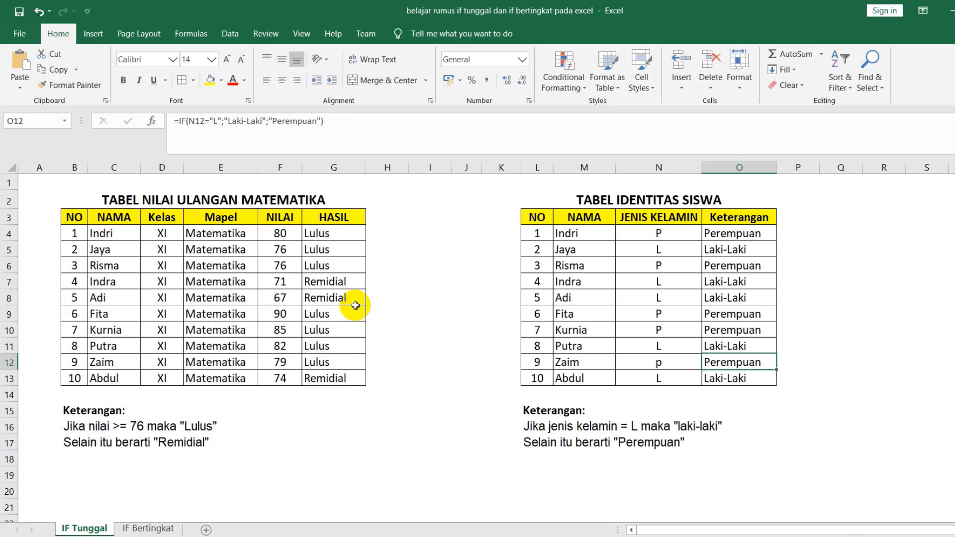
{"action": "left_click", "coordinate": [348, 219]}
{"action": "left_click", "coordinate": [361, 235]}
{"action": "double_click", "coordinate": [364, 240]}
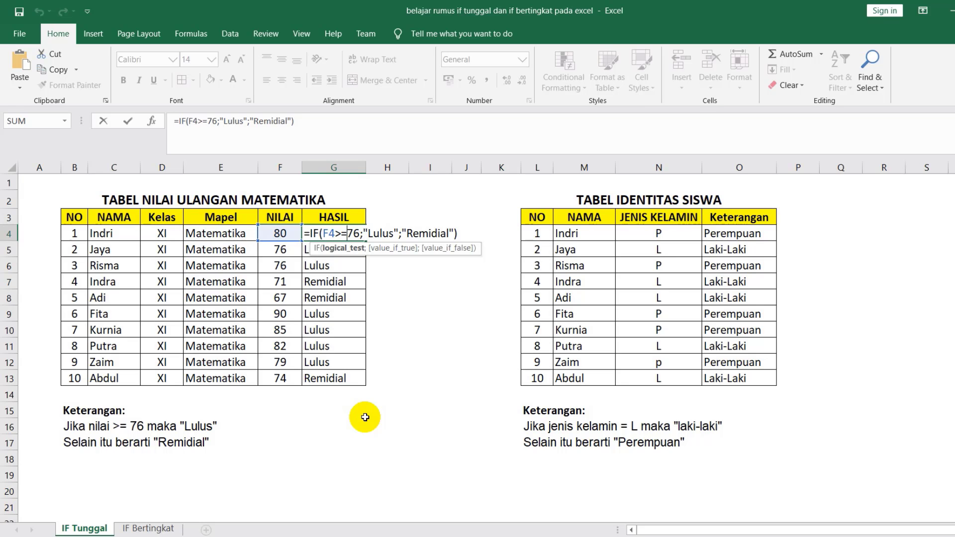
{"action": "key", "text": "Return"}
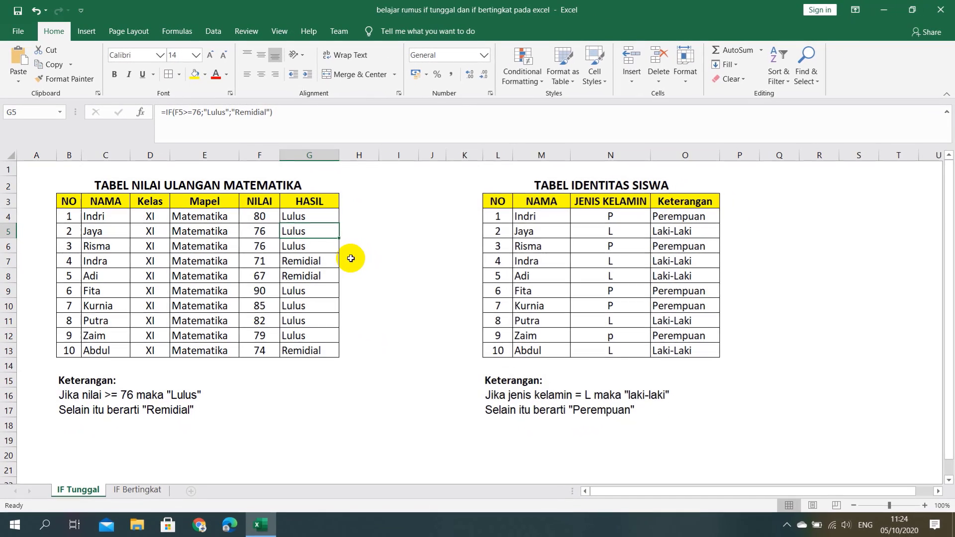